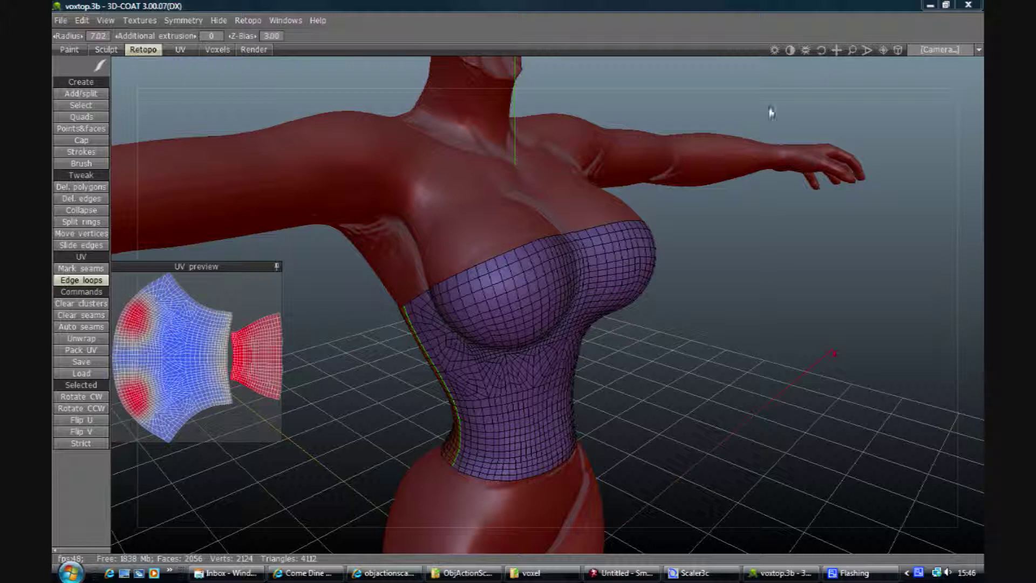
Step: Unwrap the retopologised top's UVs with Retopo > Unwrap and inspect the mesh from several angles
left_click_drag(744, 134, 763, 108)
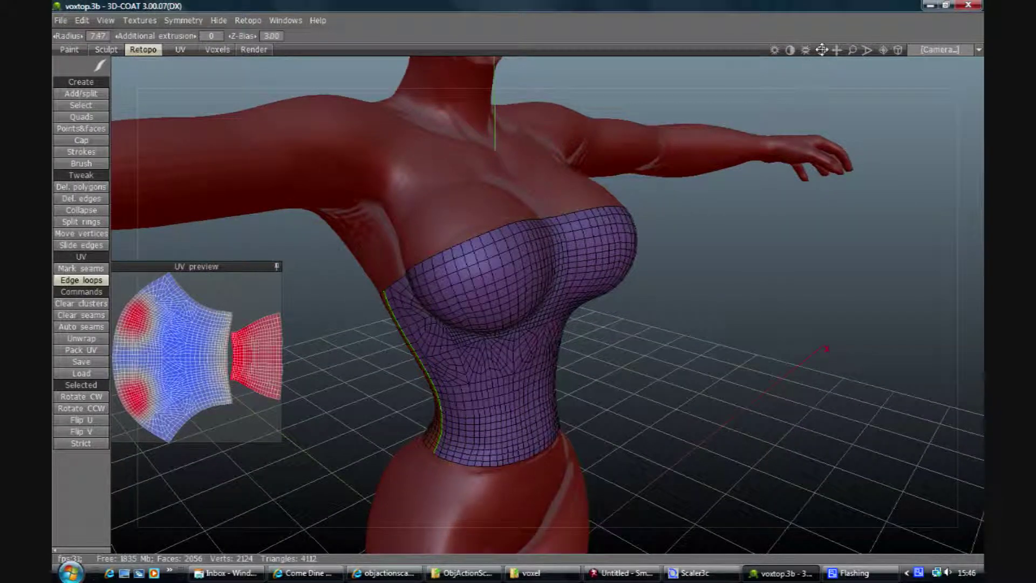
left_click_drag(823, 50, 652, 330)
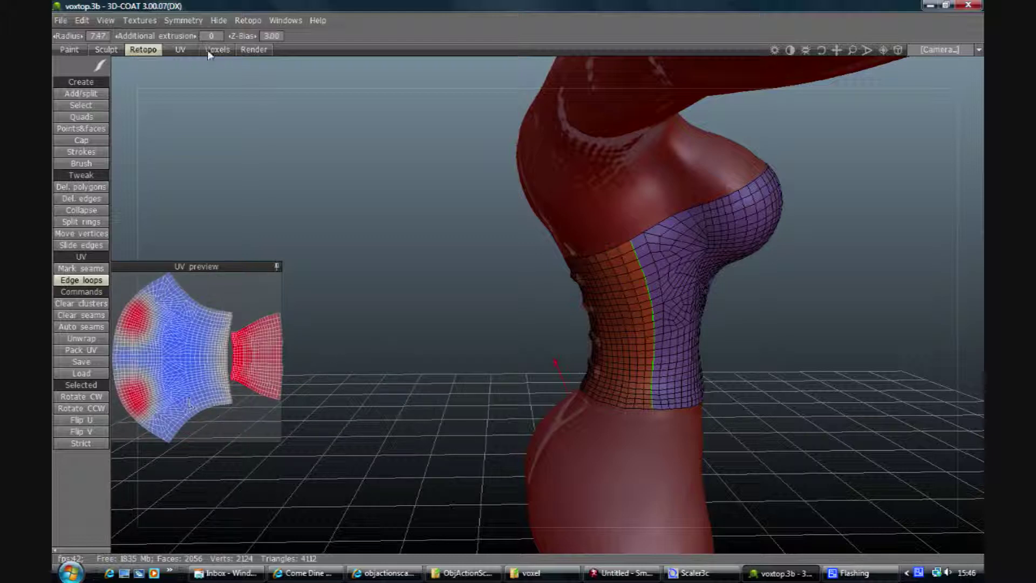
left_click(245, 24)
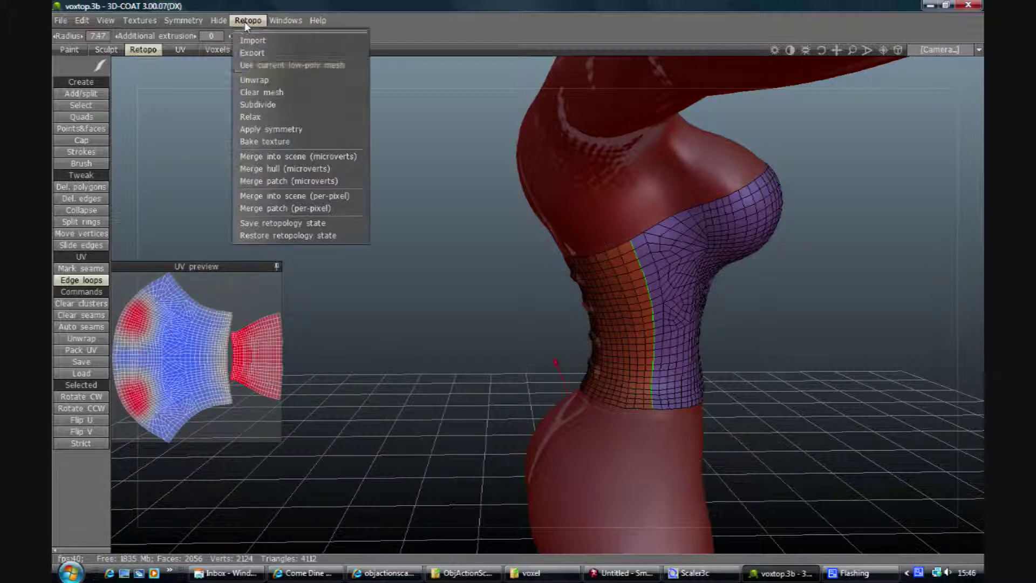
left_click(271, 80)
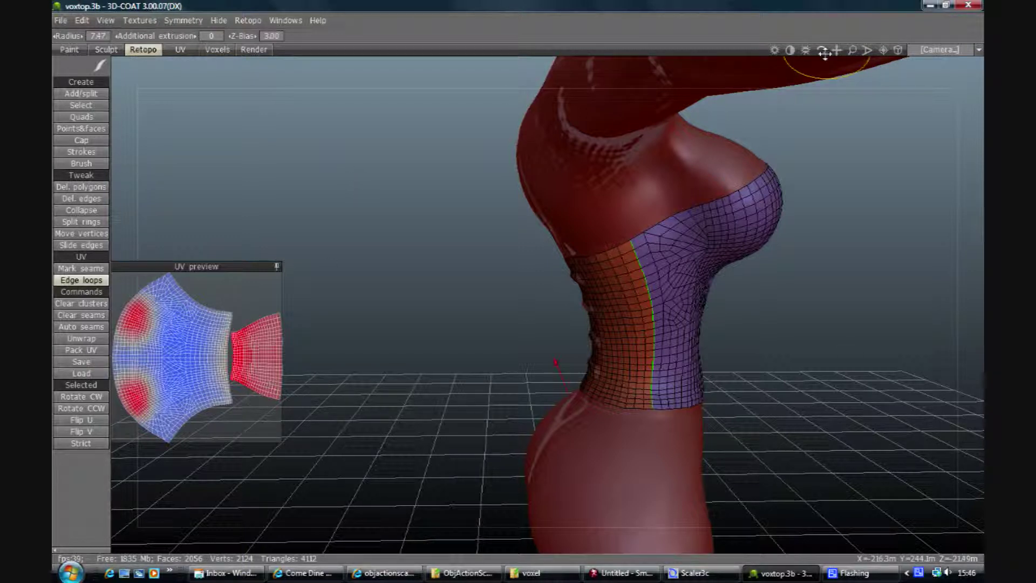
left_click_drag(824, 52, 752, 95)
left_click_drag(821, 50, 729, 54)
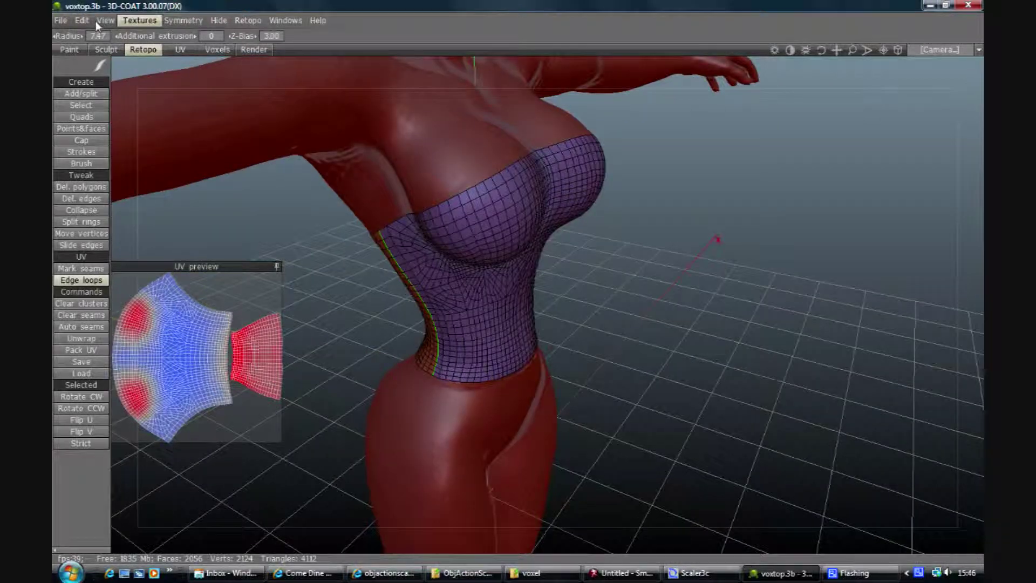
Step: Export the retopo mesh as G4 Top From Vox.obj, overwriting the existing file
left_click(246, 22)
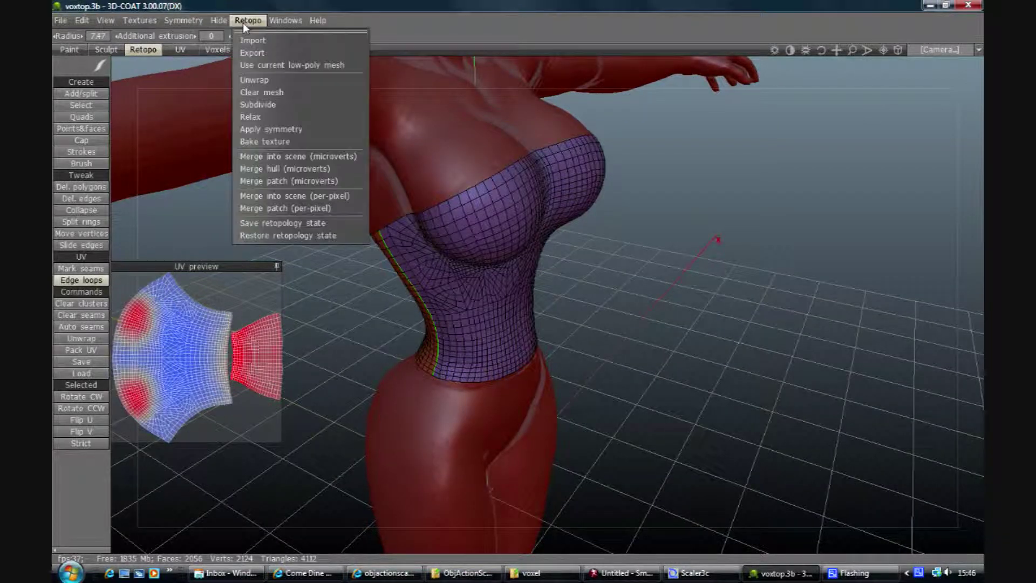
left_click(276, 53)
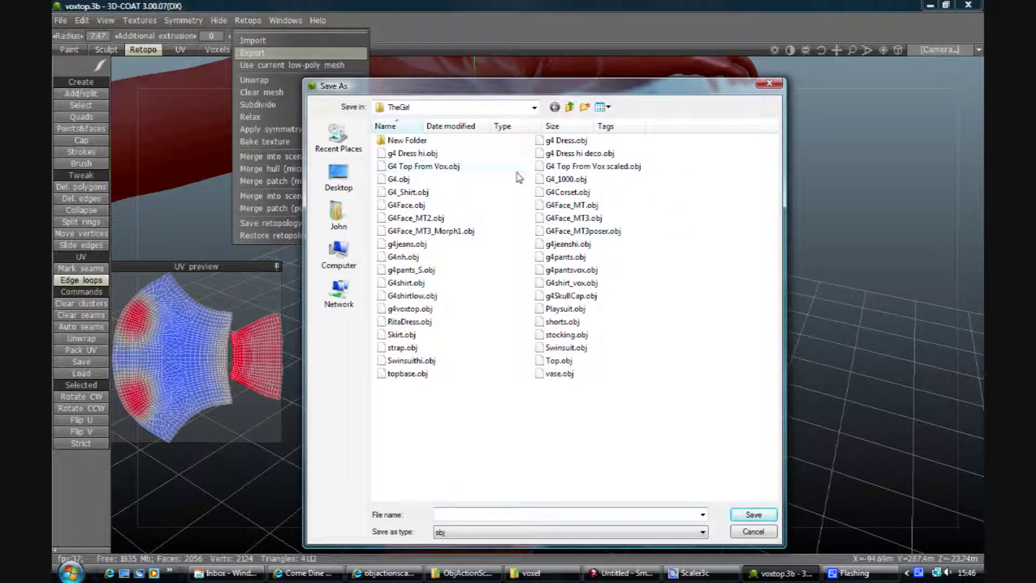
left_click(572, 167)
left_click(423, 167)
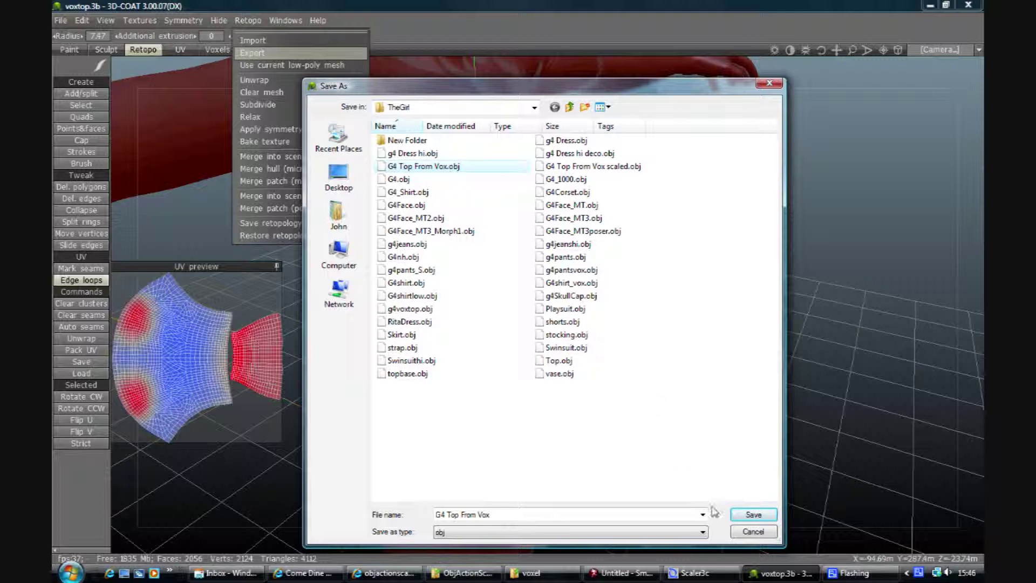
left_click(751, 514)
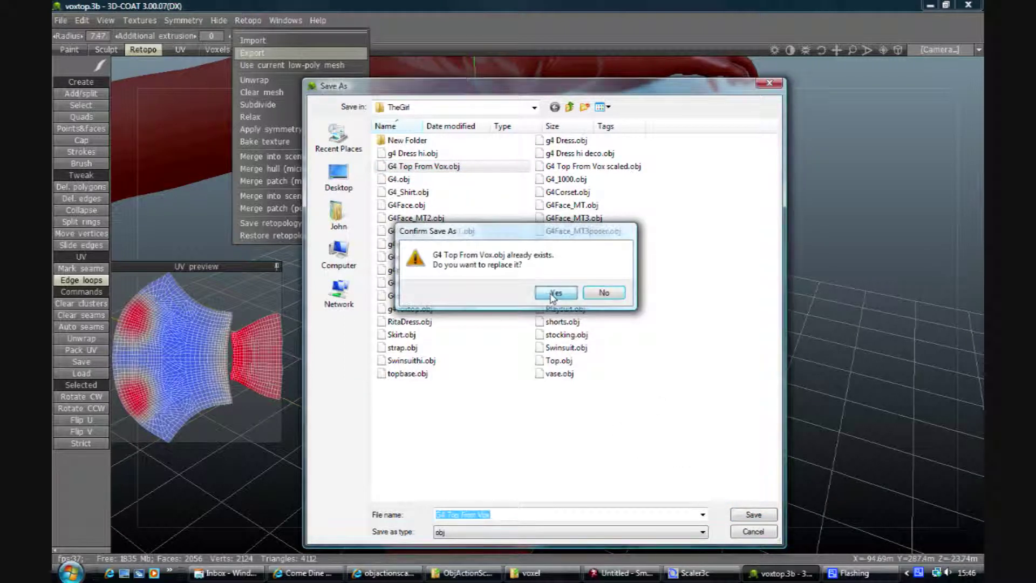
left_click(555, 292)
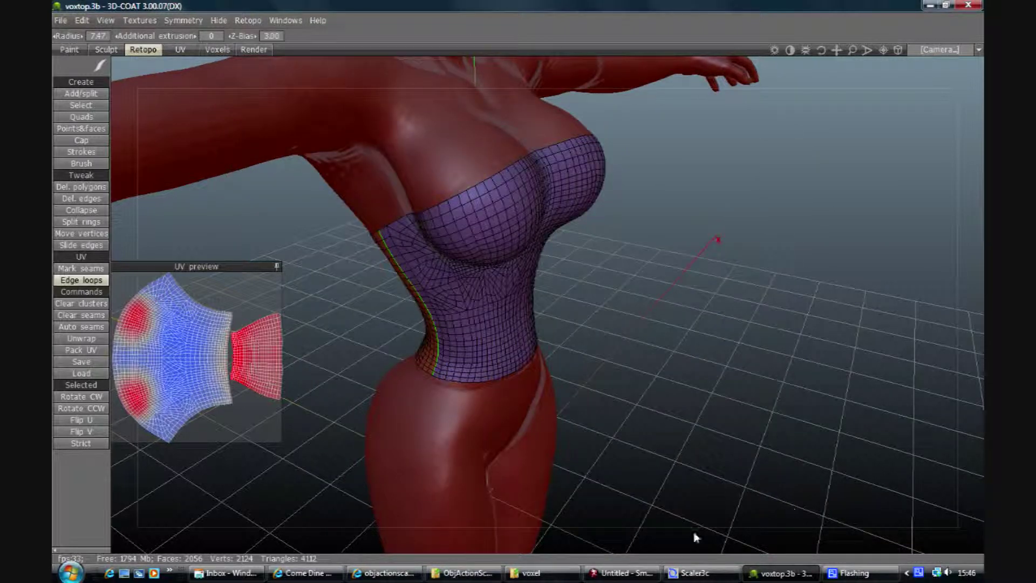
Step: Scale G4 Top From Vox.obj down by 1000 in Objaction Scaler, producing G4 Top From Vox scaled.obj
left_click(696, 576)
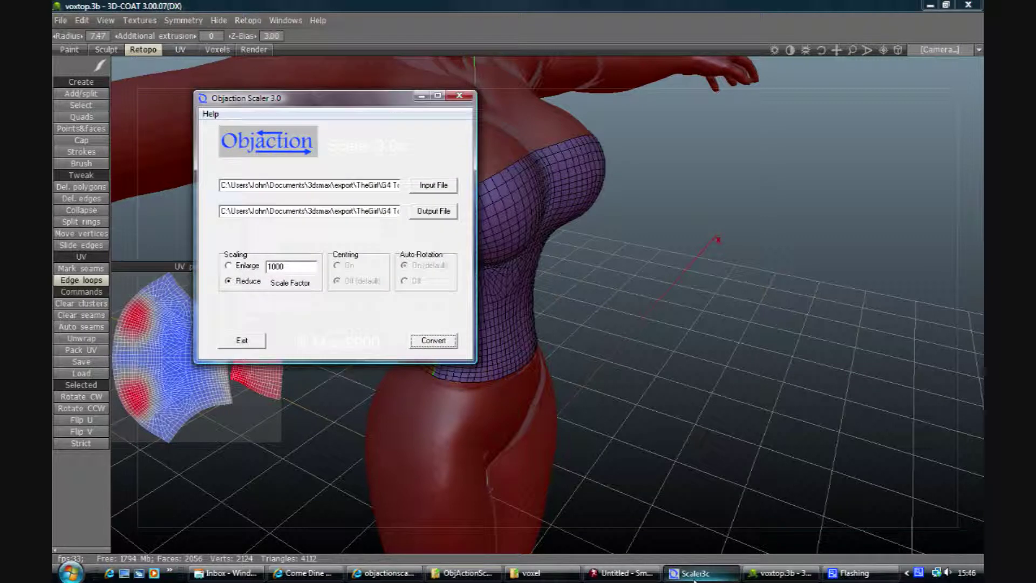
left_click(441, 188)
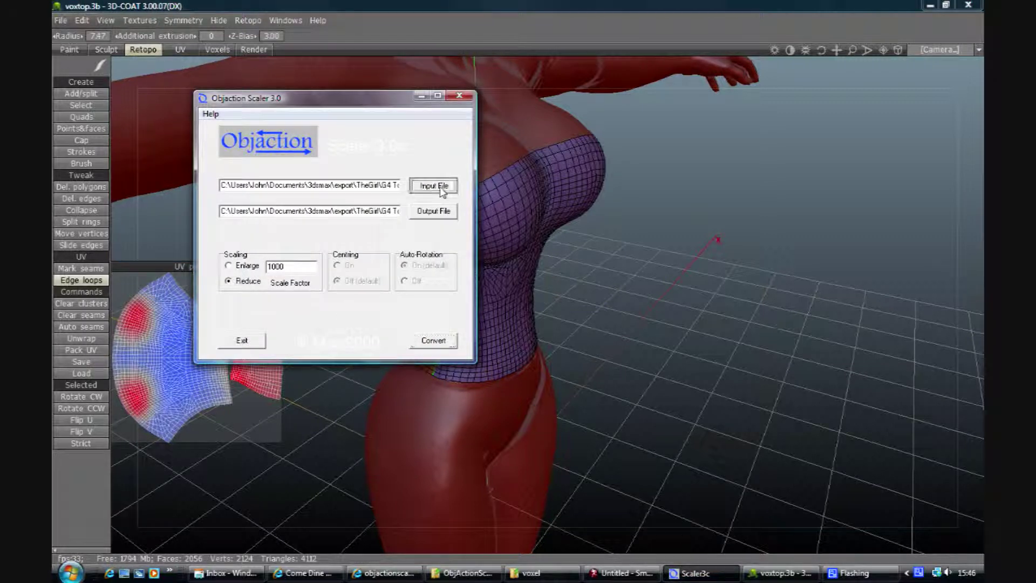
left_click(450, 247)
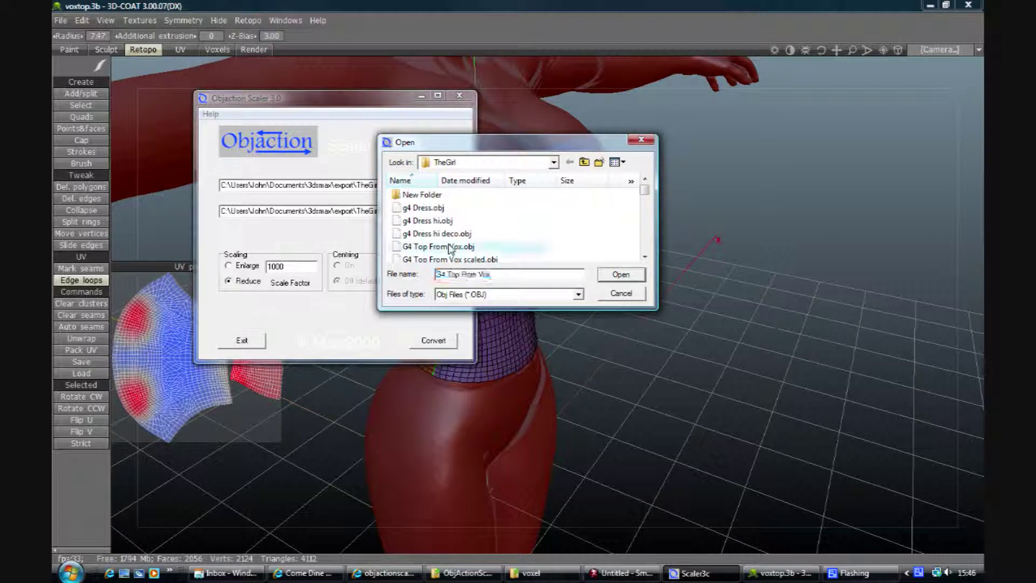
double_click(450, 247)
left_click_drag(384, 210, 470, 210)
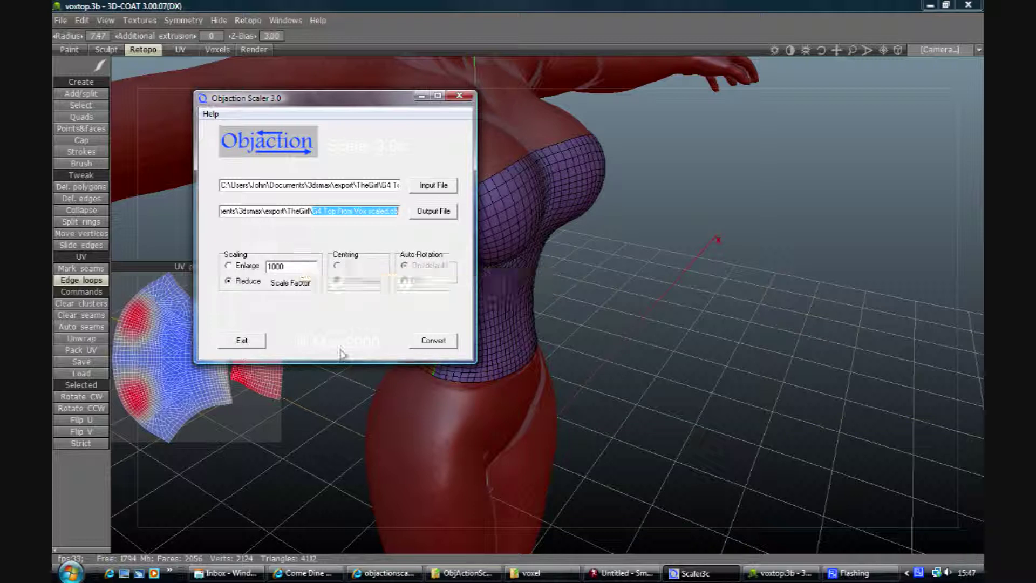
left_click(439, 341)
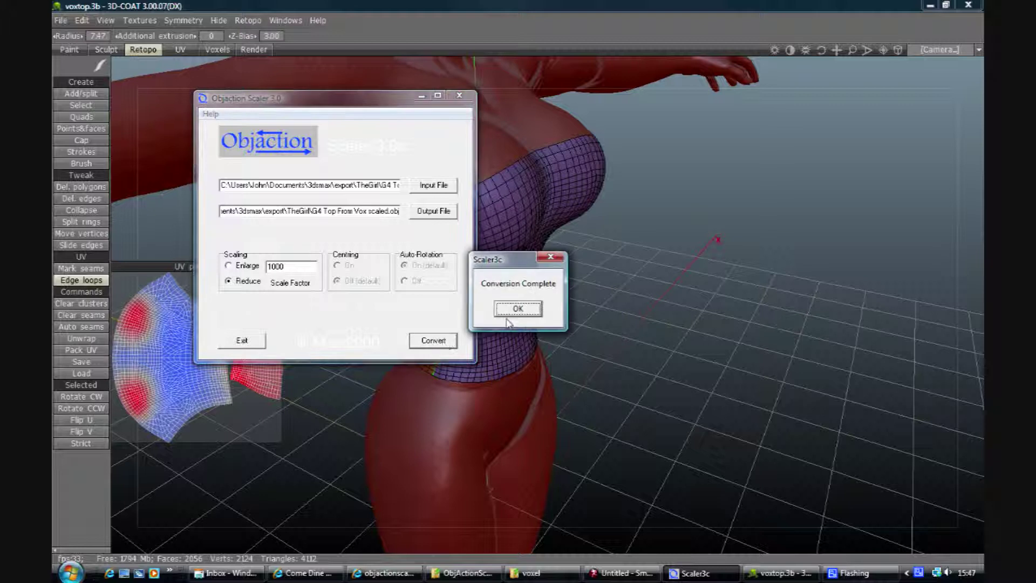
left_click(521, 308)
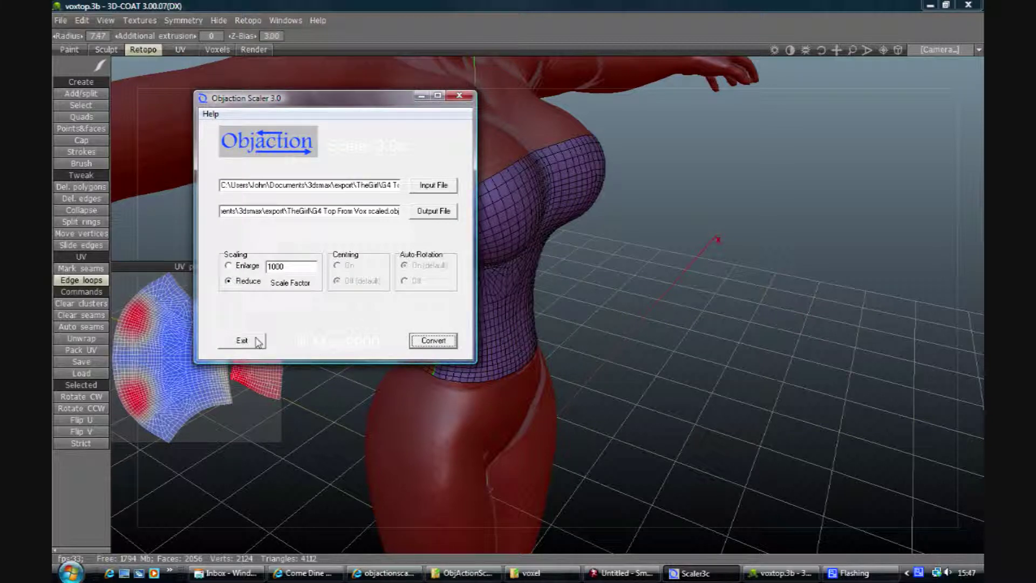
Step: Delete the old white top from the figure in Poser Pro
left_click(623, 573)
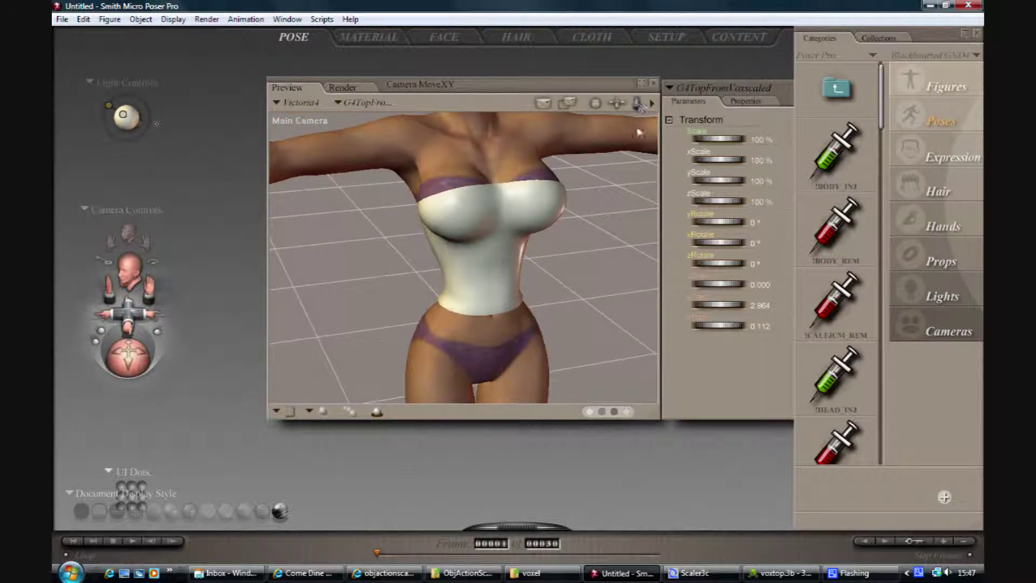
left_click_drag(638, 133, 621, 120)
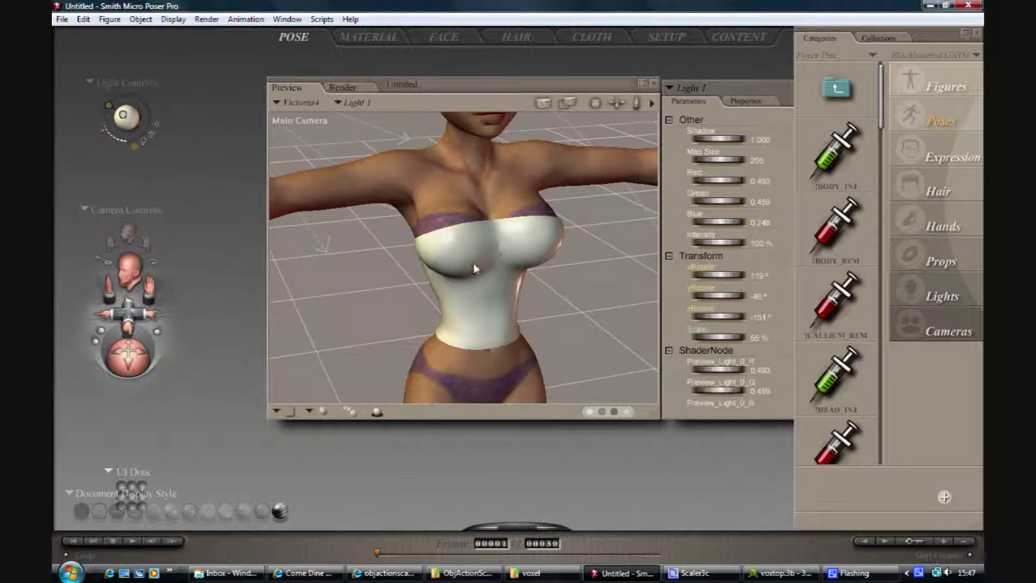
left_click(501, 244)
key("Delete")
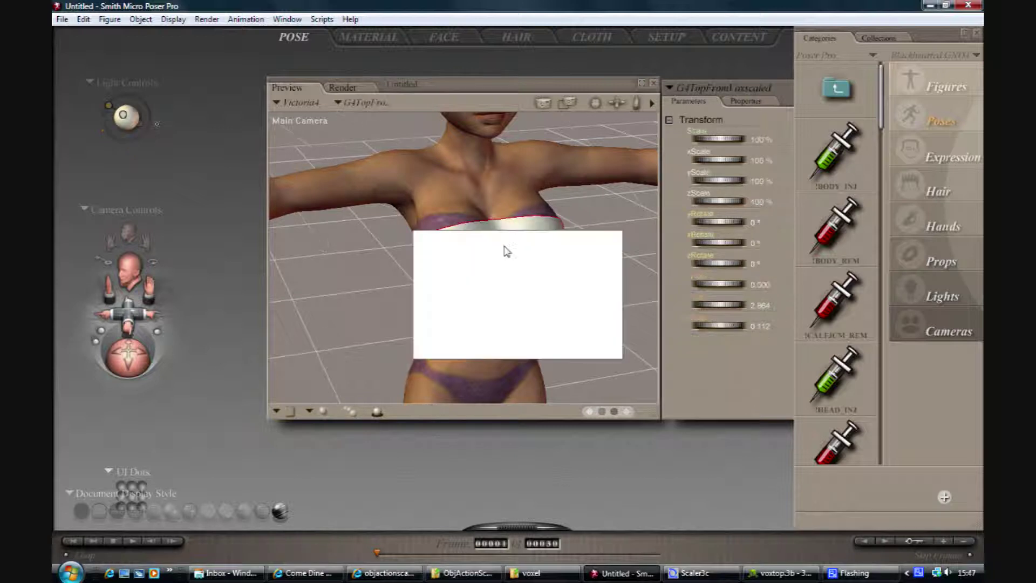
left_click(601, 349)
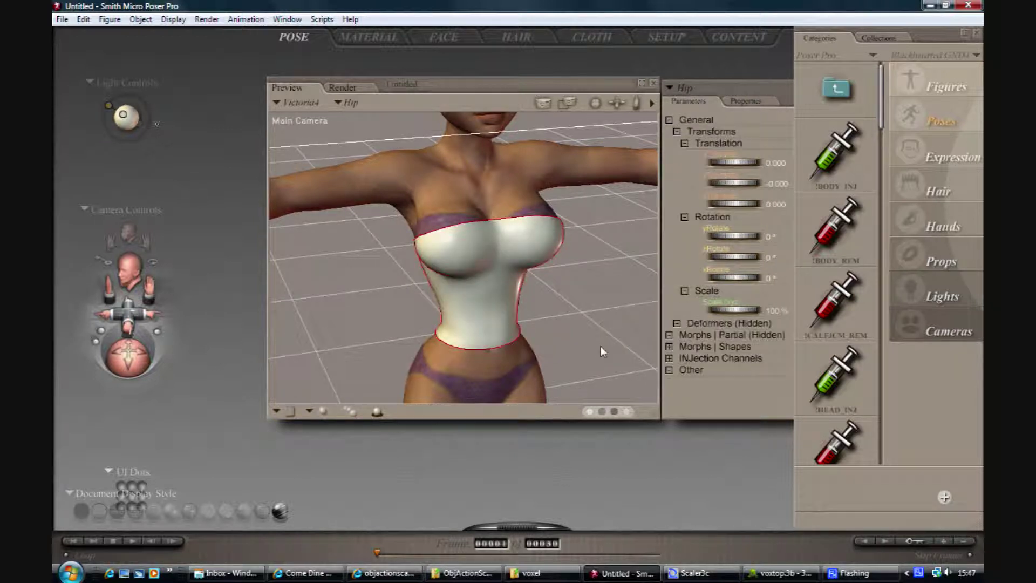
Step: Import G4 Top From Vox scaled.obj as a Wavefront OBJ with default options, then zoom out
left_click(63, 19)
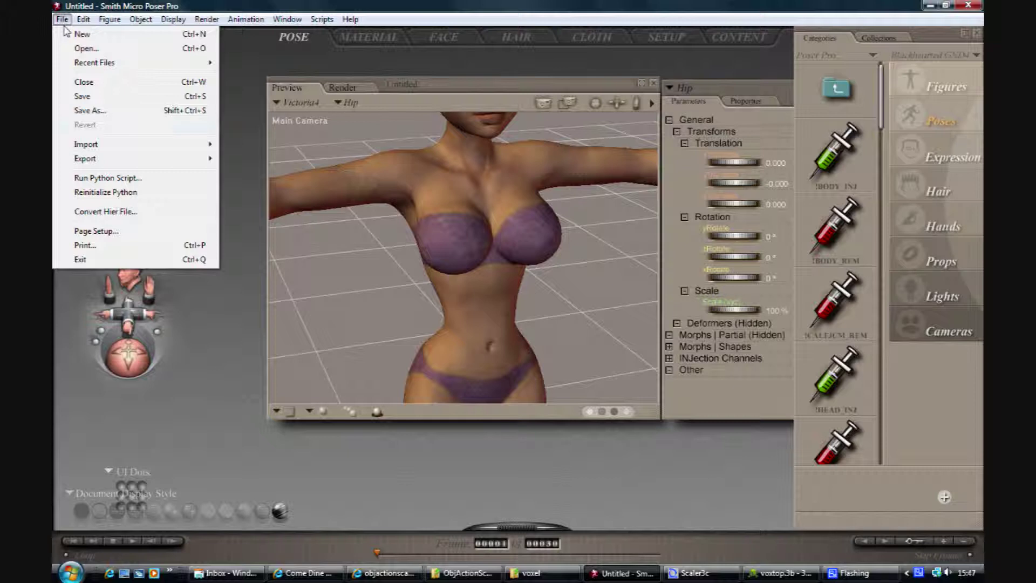
mouse_move(108, 144)
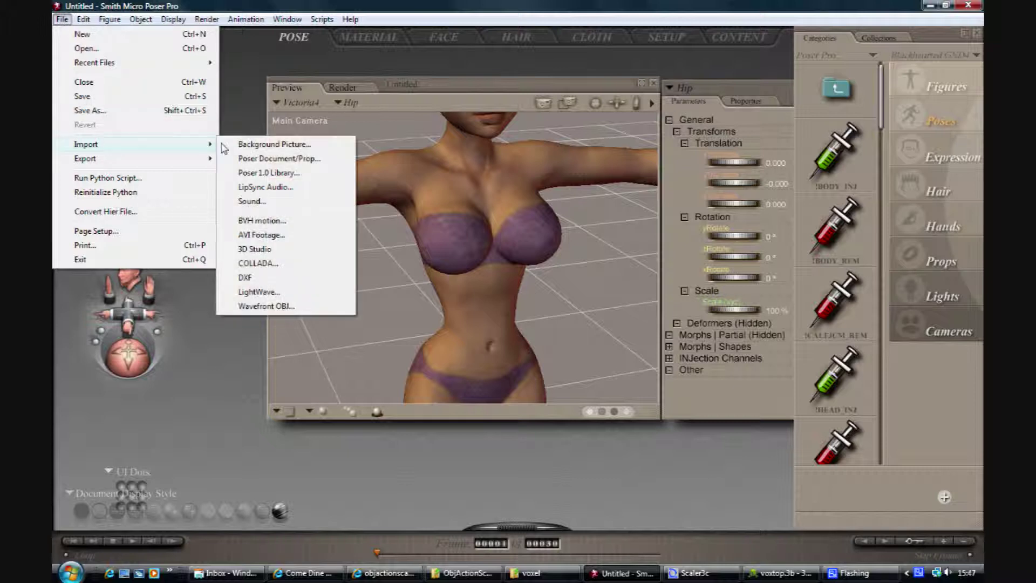
left_click(267, 307)
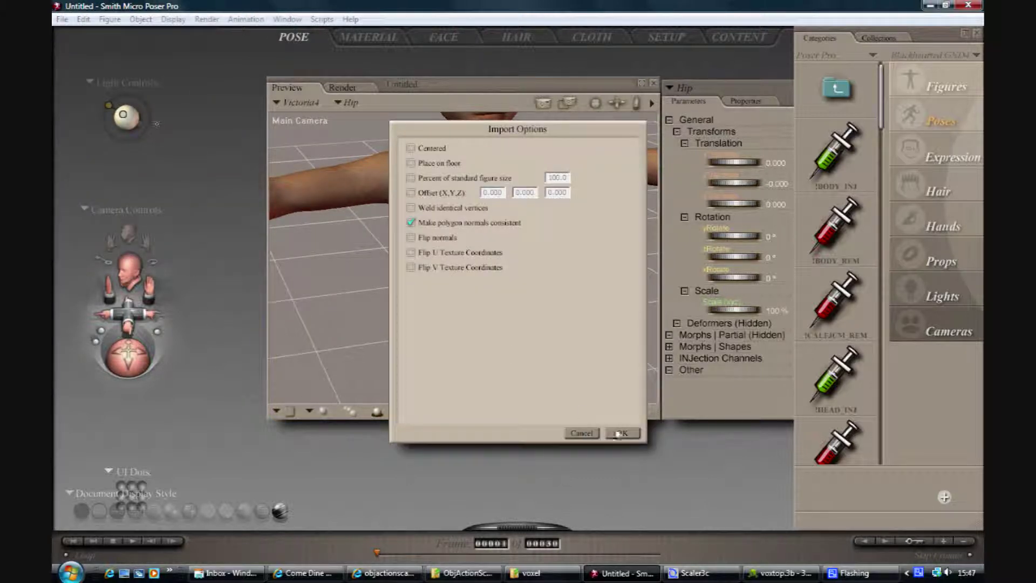
left_click(618, 435)
left_click(575, 187)
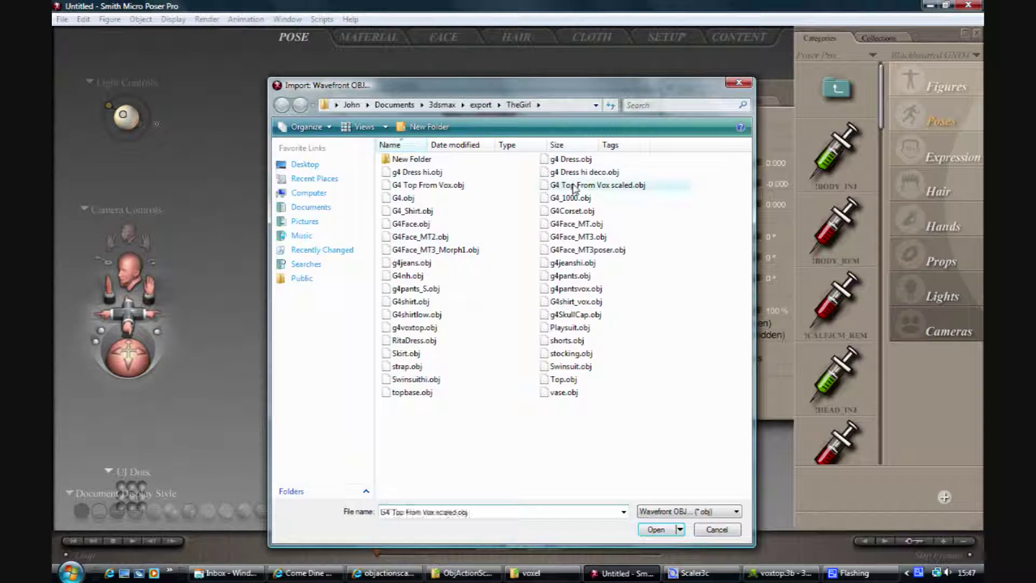
double_click(573, 187)
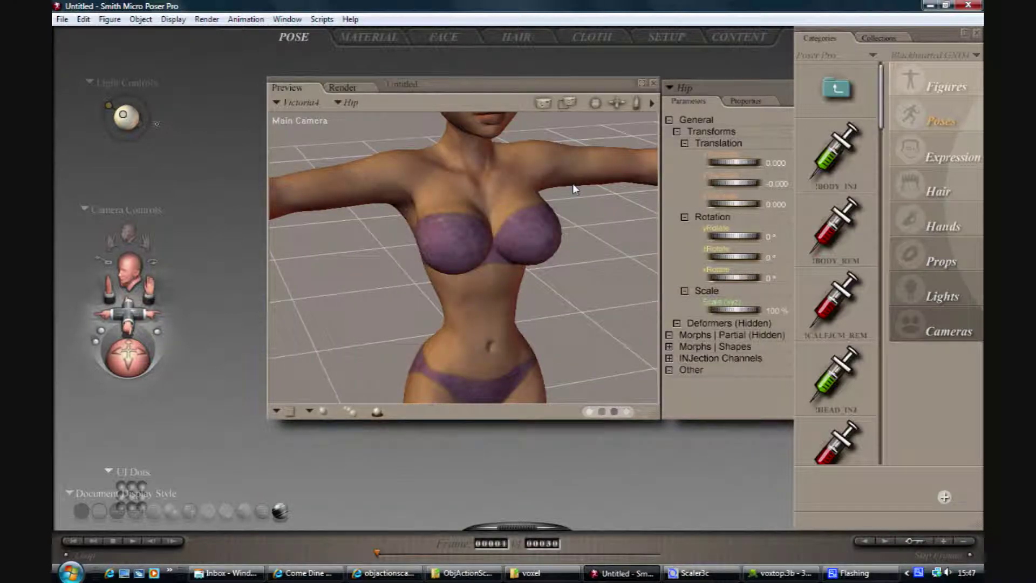
left_click_drag(131, 300, 150, 289)
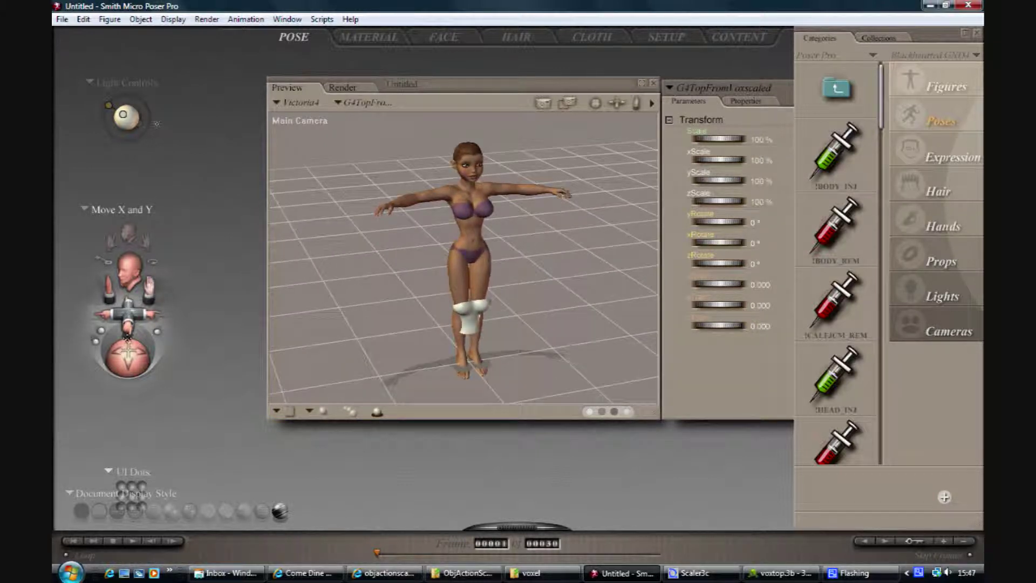
Step: Return to 3D-Coat and orbit to a frontal view of the unwrapped top mesh
left_click(756, 574)
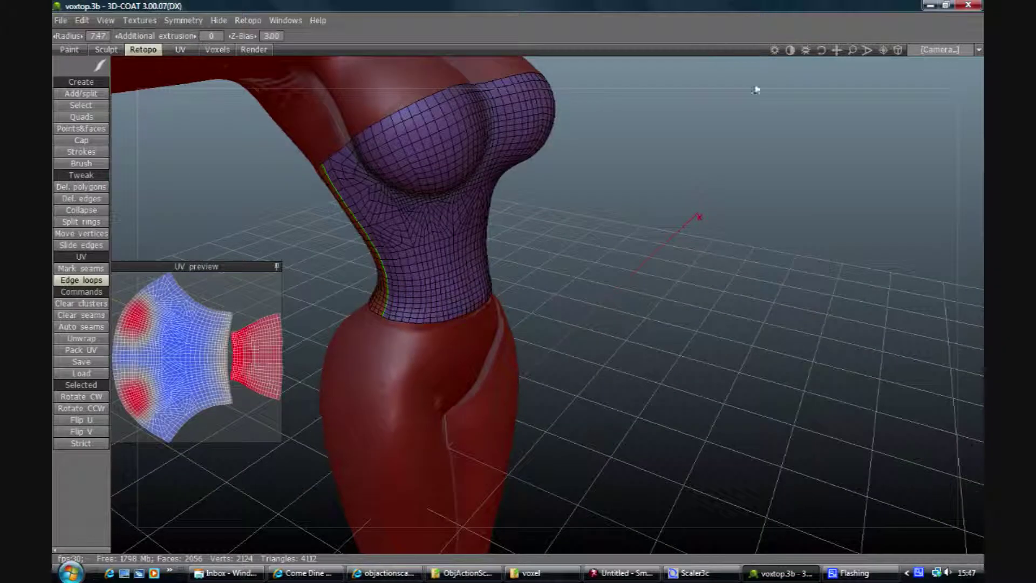
left_click_drag(821, 50, 442, 336)
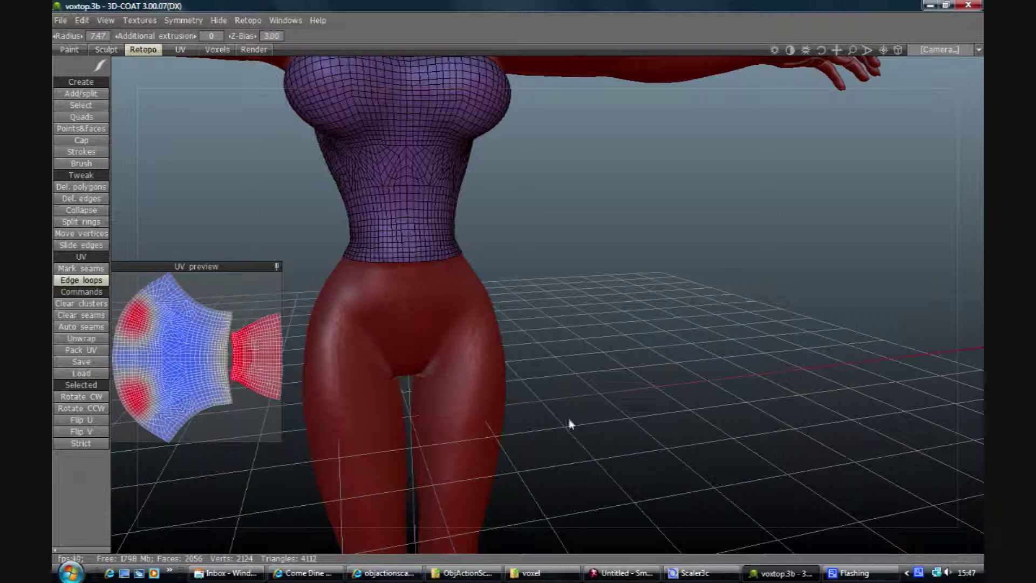
Step: Move the top onto the chest with Y translation 2.964 and Z translation 0.110
left_click(612, 574)
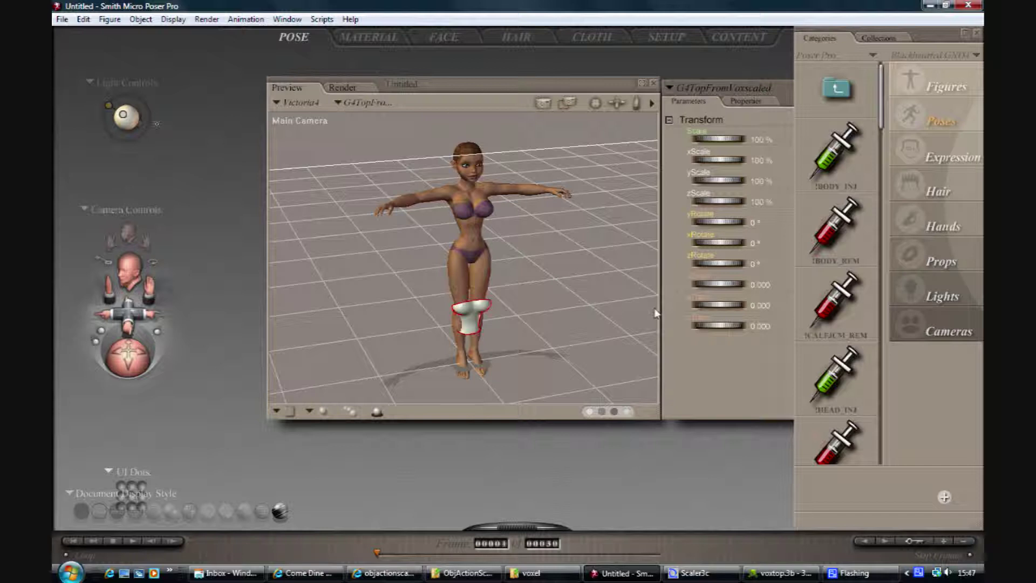
left_click_drag(720, 326, 704, 290)
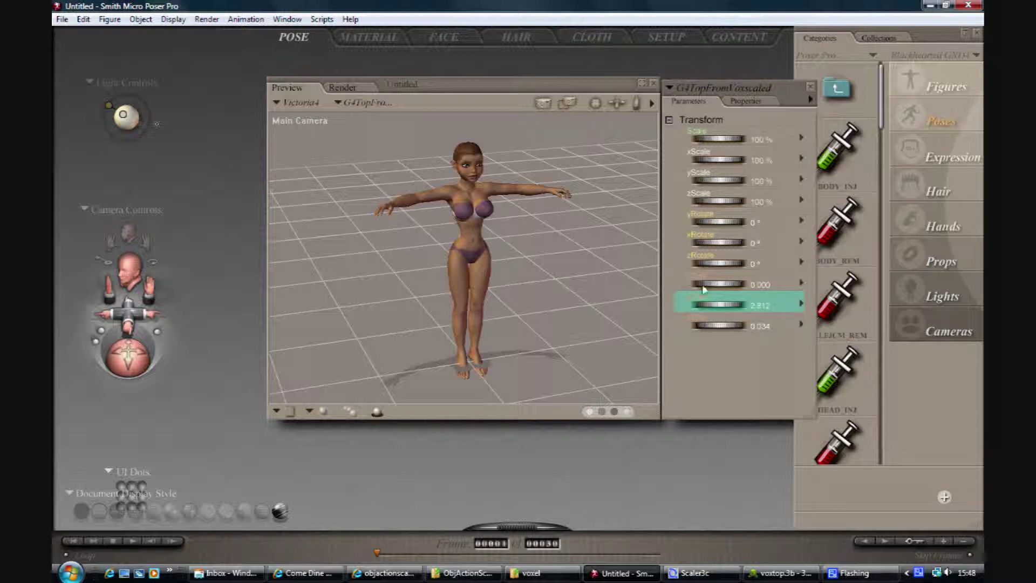
left_click(716, 329)
left_click_drag(718, 328, 666, 303)
left_click(712, 307)
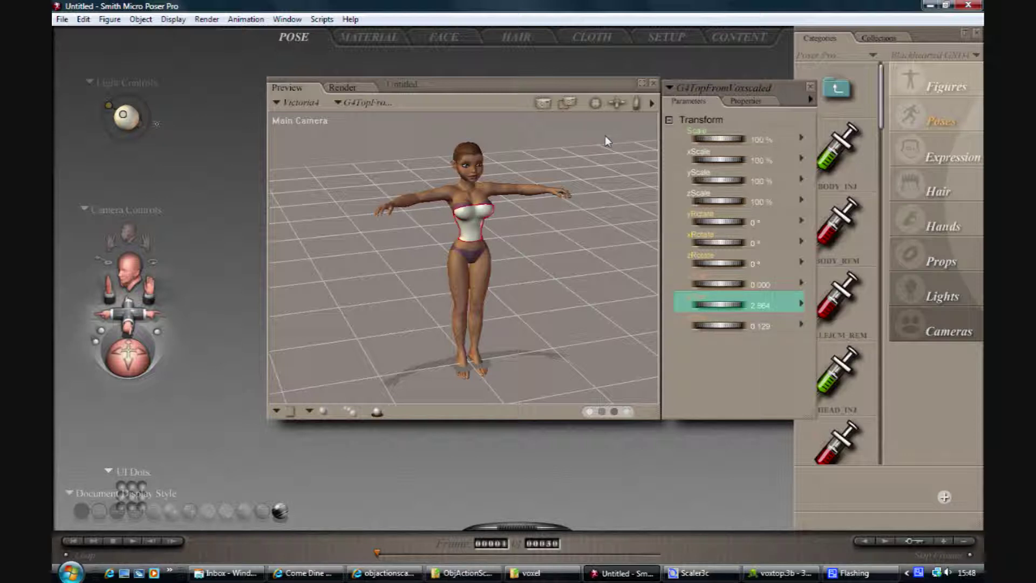
left_click_drag(635, 110, 630, 296)
Step: Set the top's zTran to 0.120 and check the fit from a side view
left_click_drag(712, 331, 721, 325)
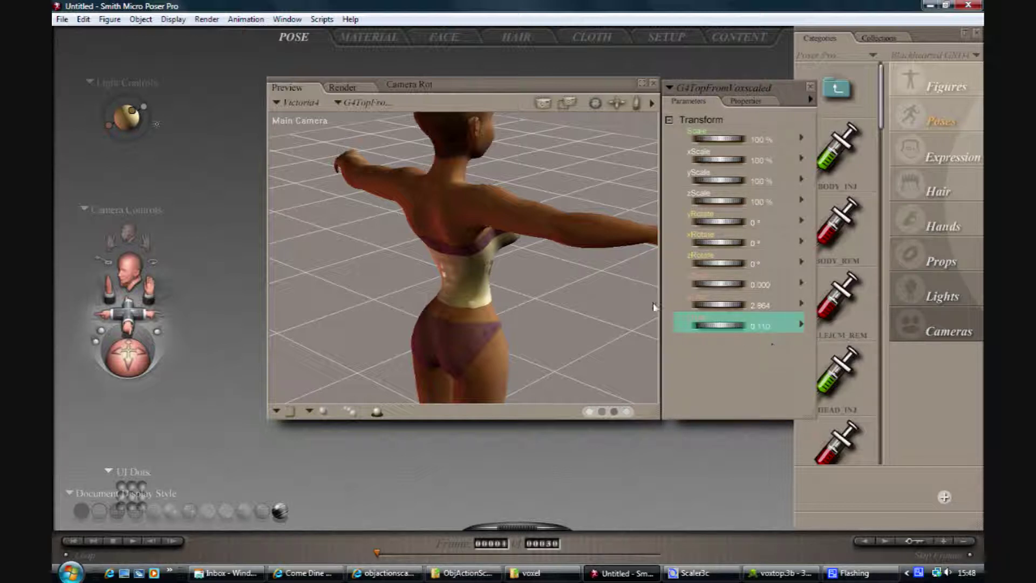
mouse_move(595, 102)
left_mouse_down()
mouse_move(578, 103)
mouse_move(592, 104)
left_mouse_up()
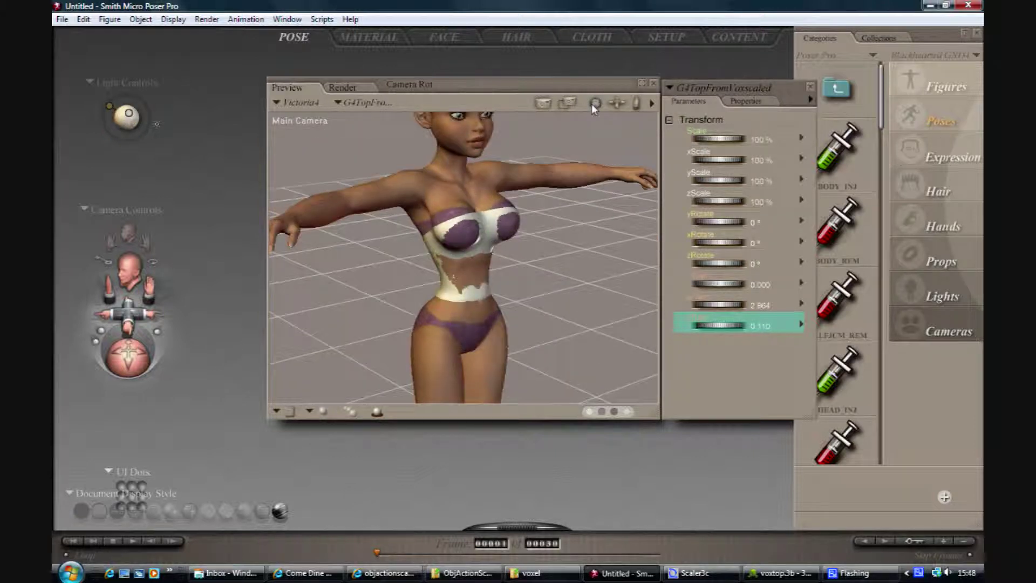
left_click(762, 327)
left_click_drag(759, 325, 791, 325)
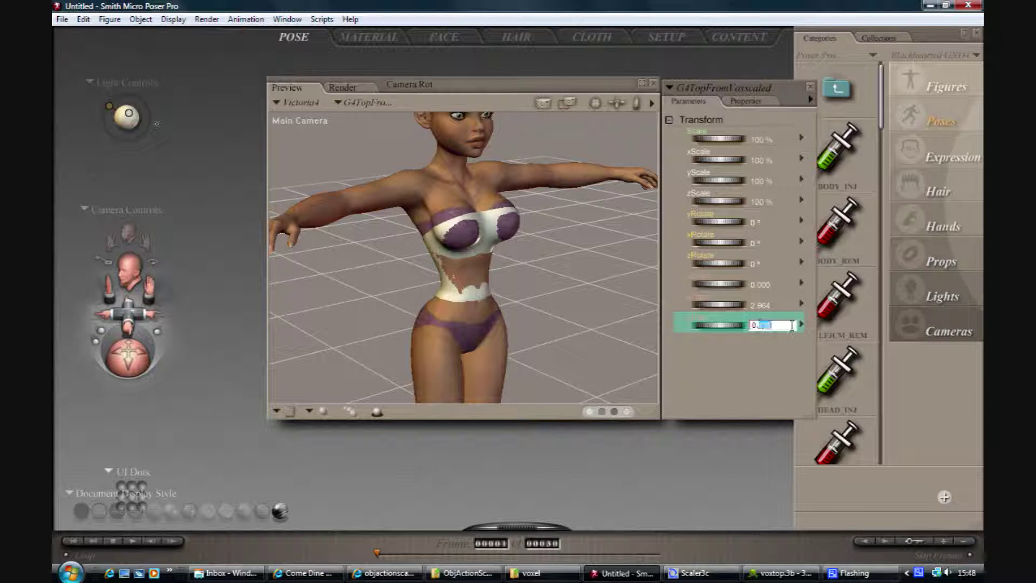
type("120")
key("Return")
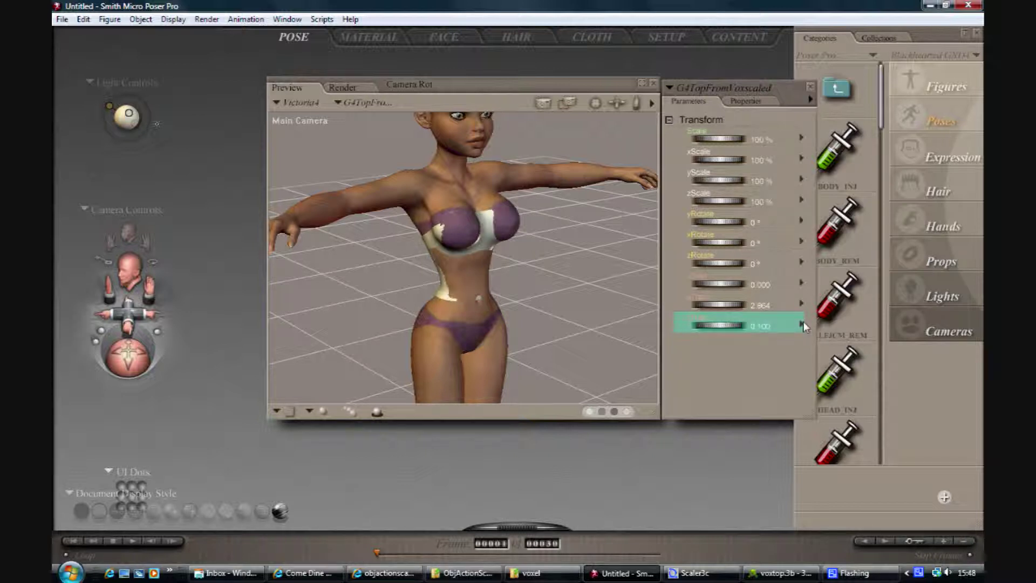
Step: Try a zTran value of 0.117, orbiting around the figure to check the fit
left_click_drag(715, 326, 720, 308)
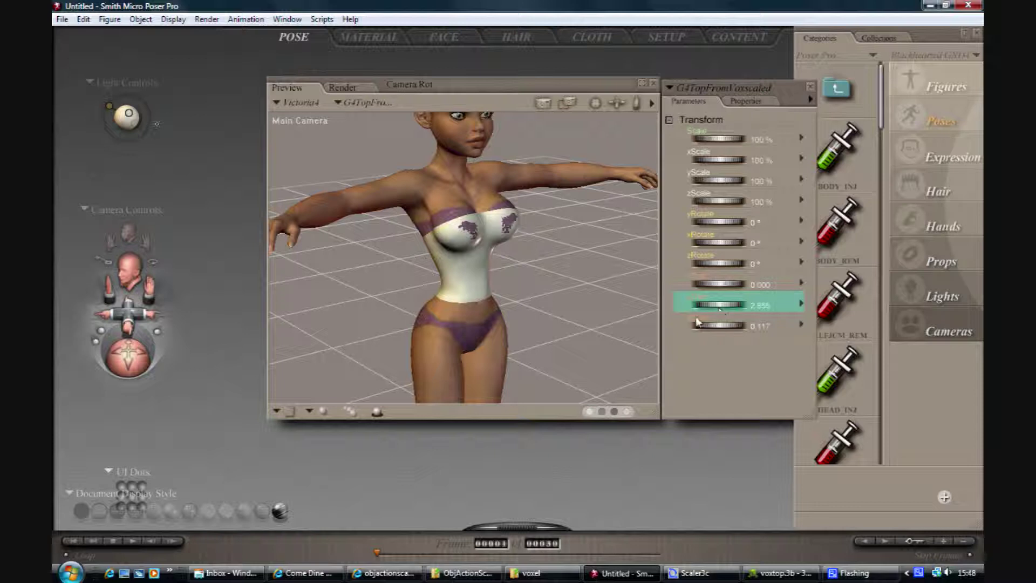
mouse_move(604, 104)
left_mouse_down()
mouse_move(570, 107)
mouse_move(596, 104)
left_mouse_up()
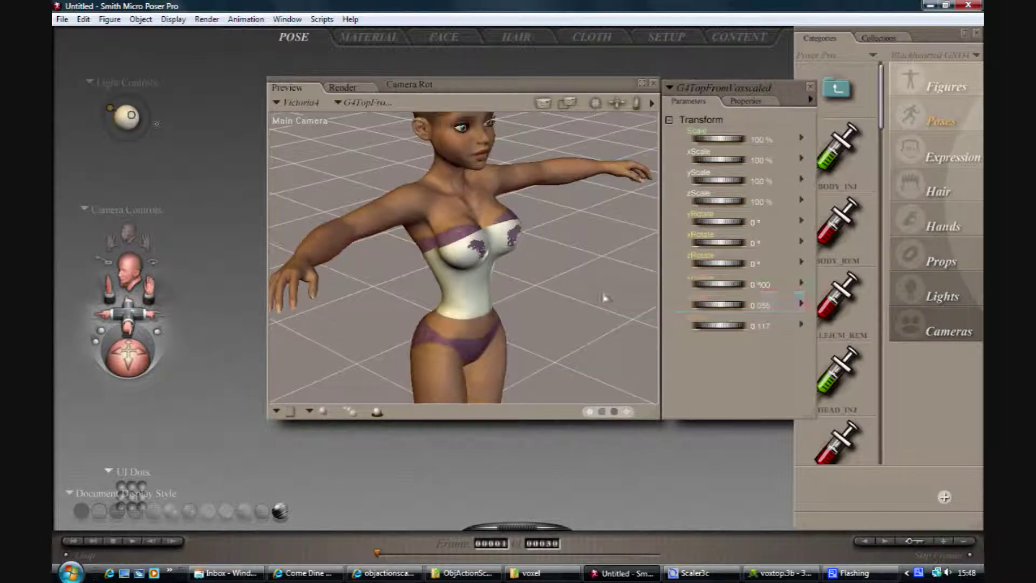
left_click(761, 326)
type("0.117")
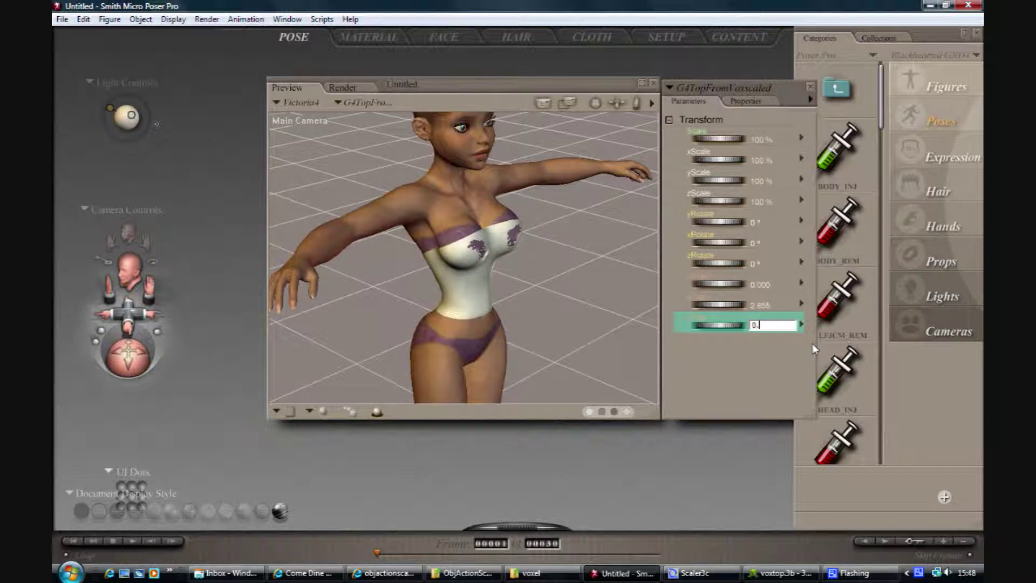
key("Return")
Step: Set zTran to 0.119 and verify the fit from the back and rear three-quarter views
key("Return")
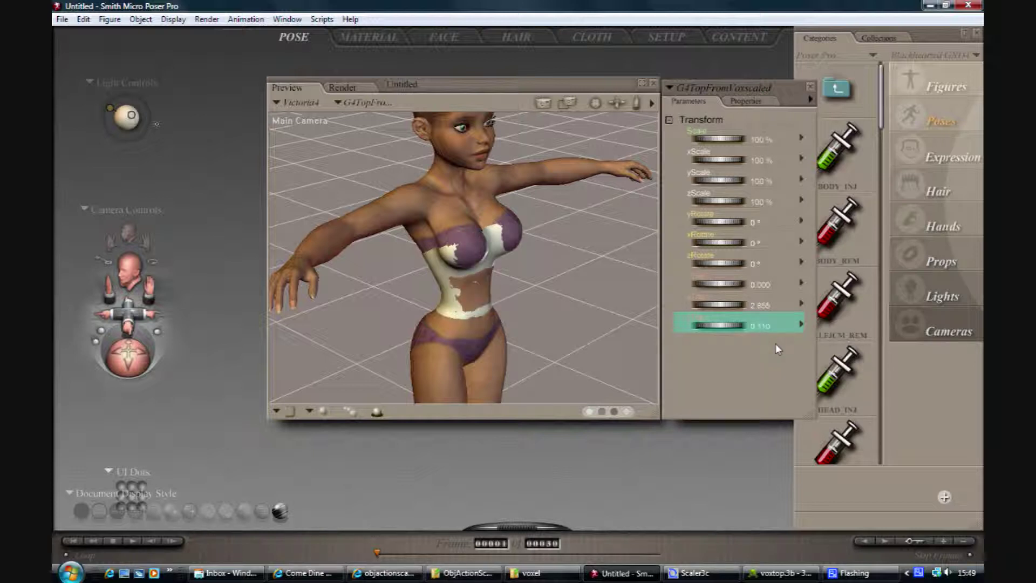
left_click(760, 326)
type("0.119")
key("Return")
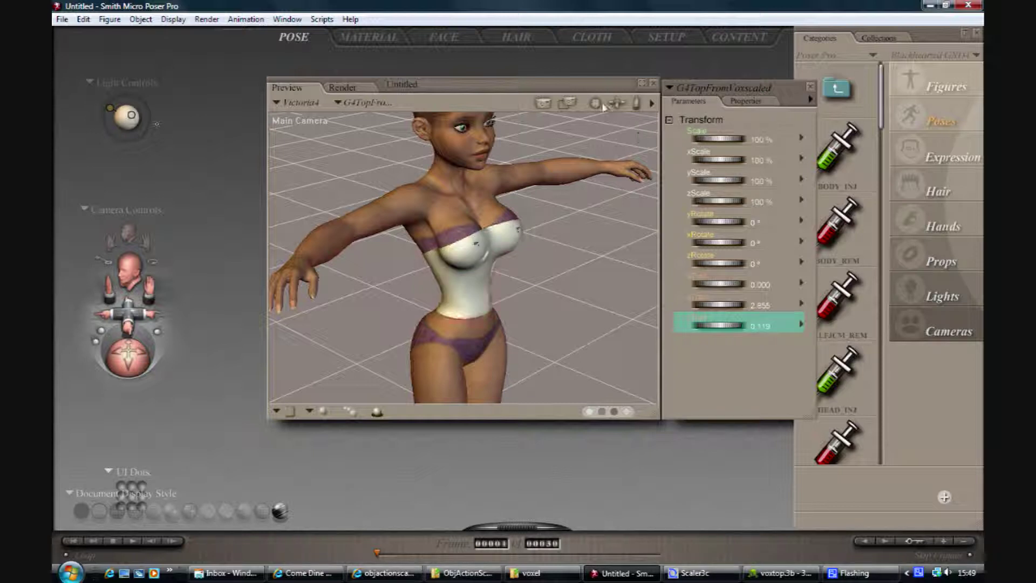
left_click_drag(600, 102, 539, 111)
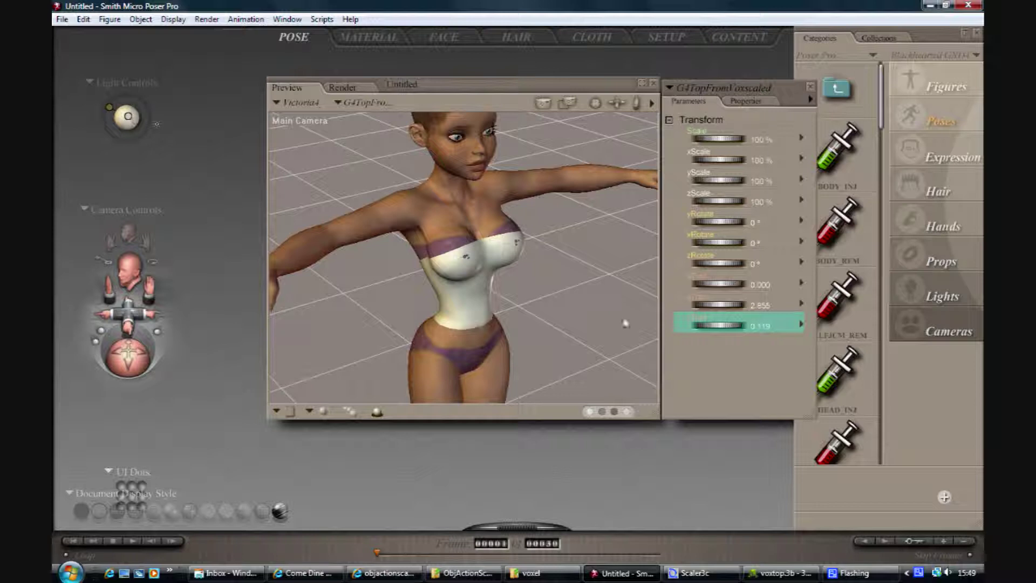
left_click(756, 326)
type("0.119")
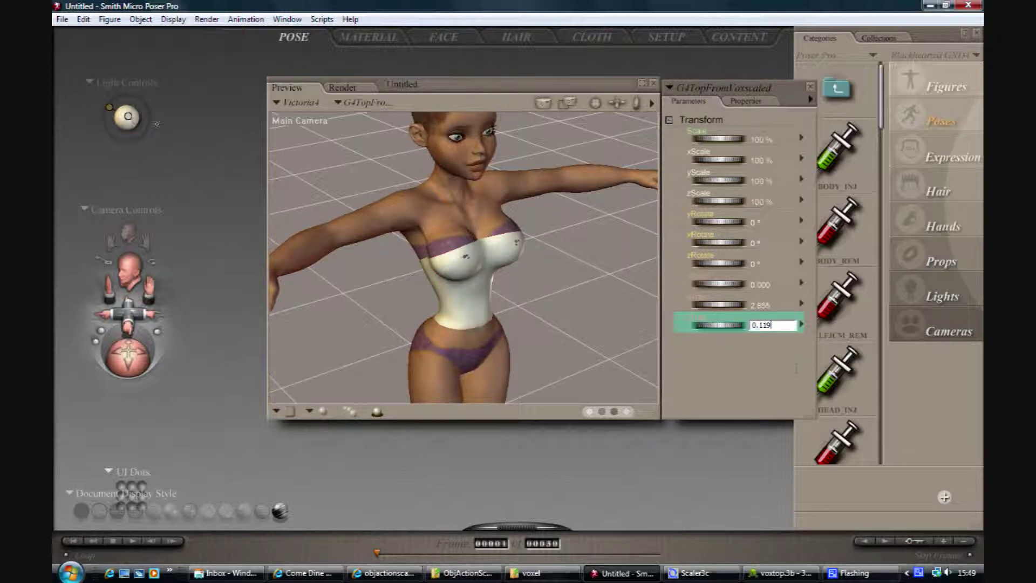
key("Return")
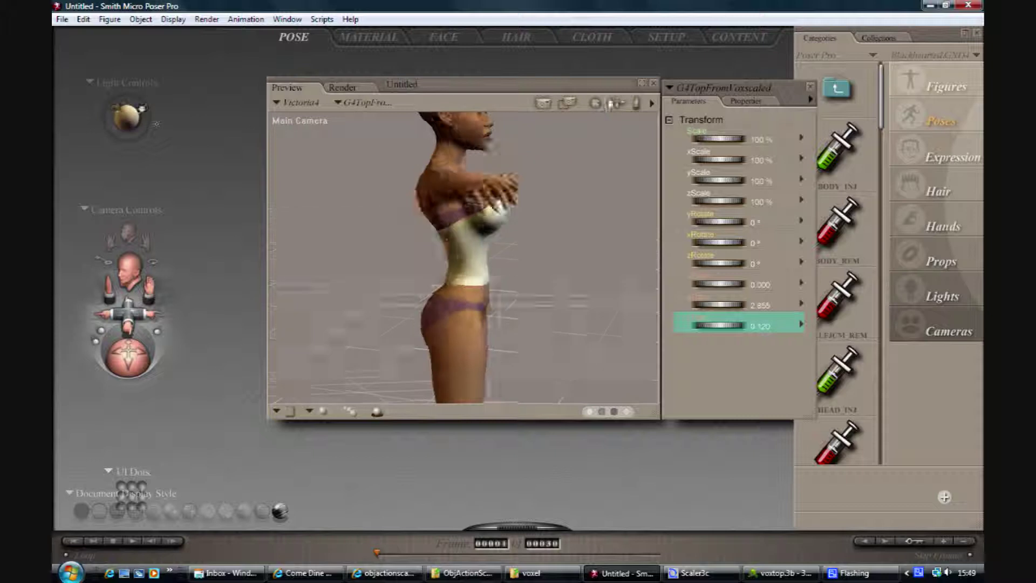
mouse_move(609, 105)
left_mouse_down()
mouse_move(575, 108)
mouse_move(594, 106)
left_mouse_up()
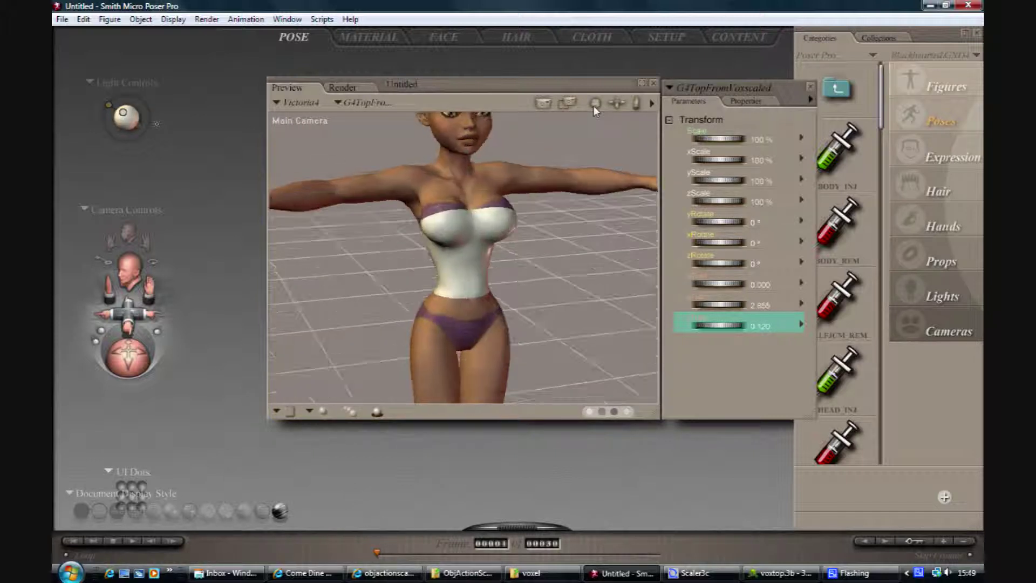
Step: Parent the top to the figure's Chest using Set Parent in the Properties tab
left_click(743, 102)
left_click(776, 217)
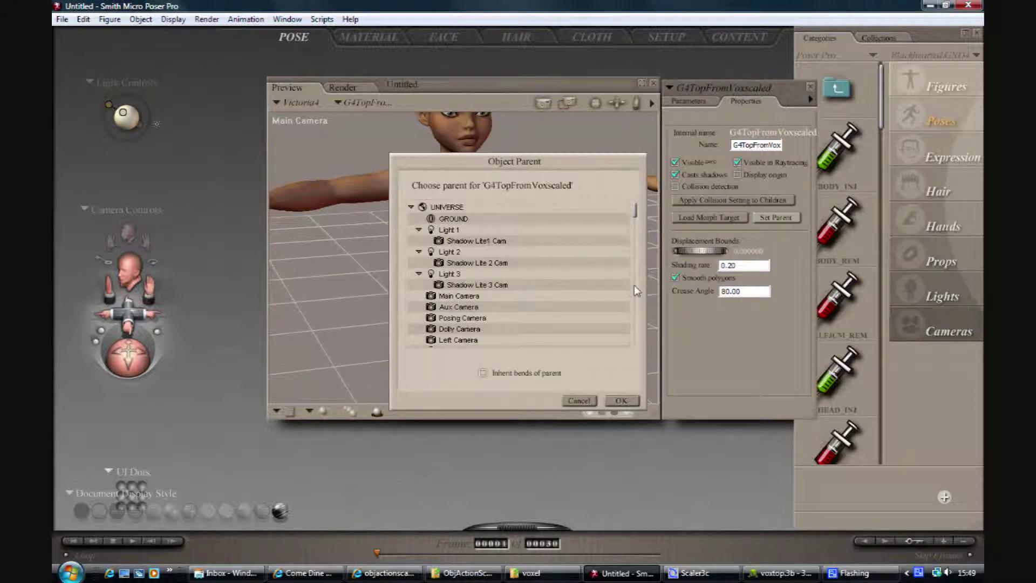
scroll(633, 285, "down", 10)
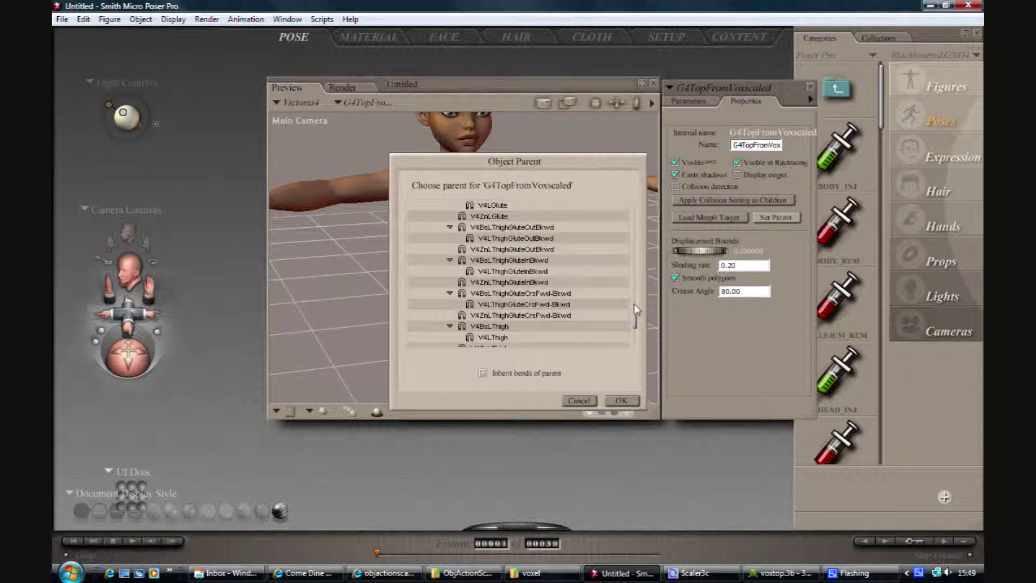
left_click_drag(636, 309, 638, 217)
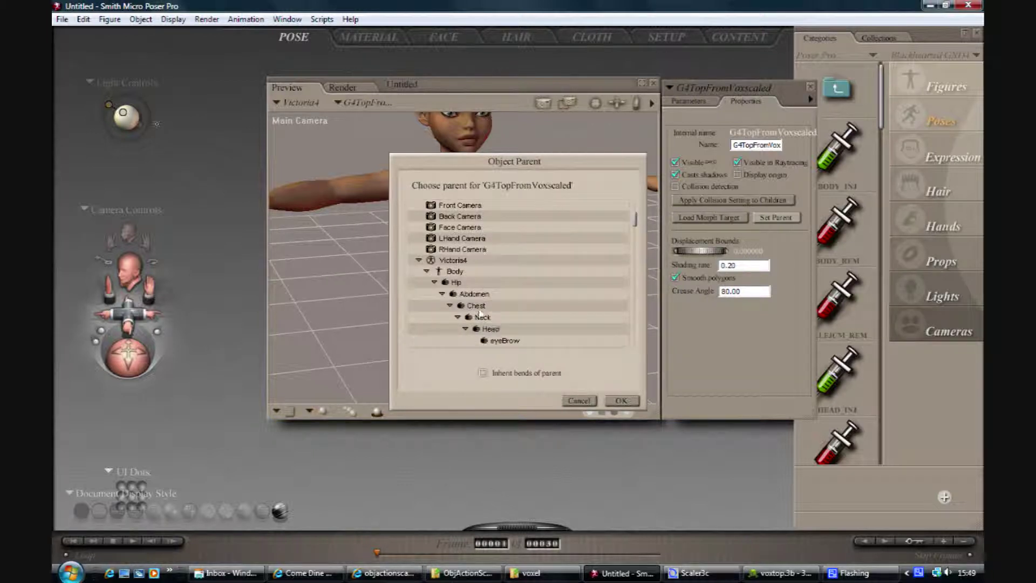
left_click(478, 306)
left_click(619, 402)
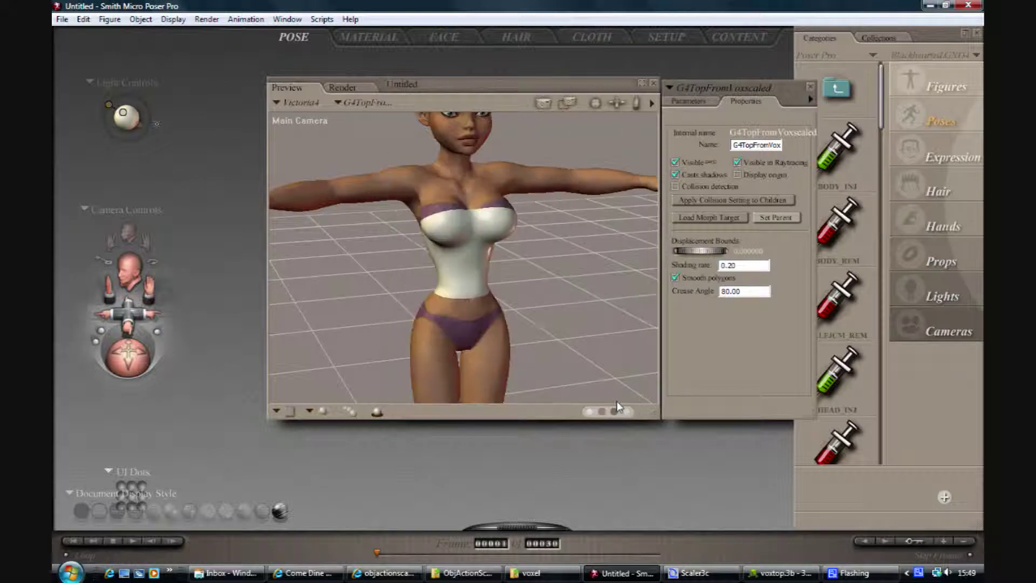
Step: Save the top to the G4 props library as a smart prop, replacing the existing entry
left_click(915, 260)
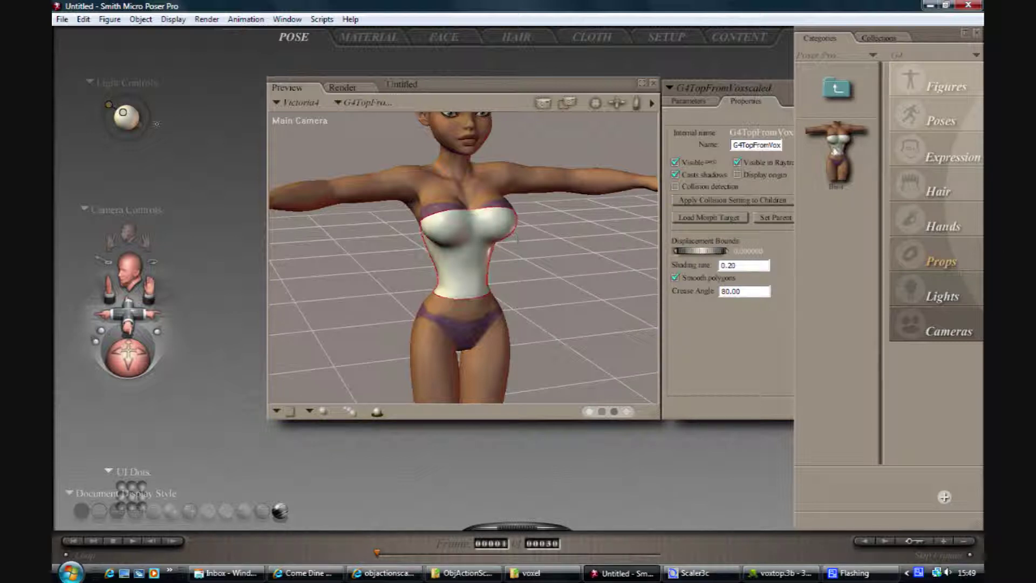
left_click(837, 154)
left_click(944, 498)
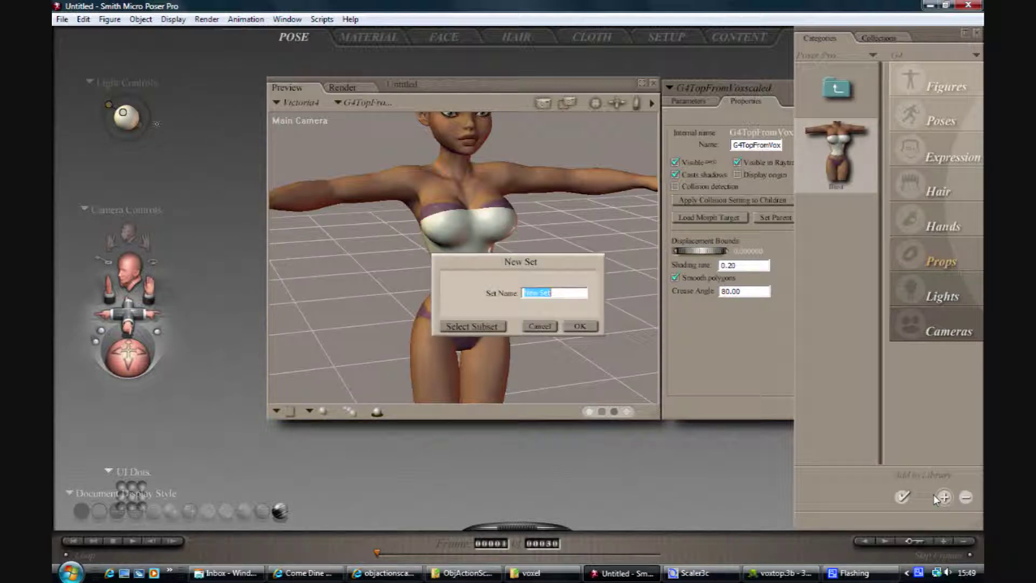
type("But")
left_click(581, 326)
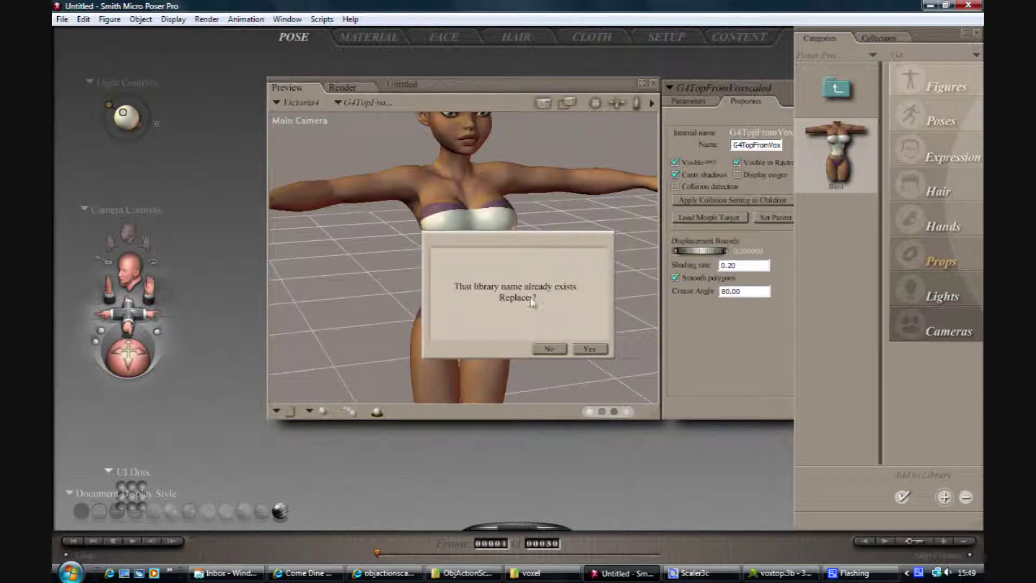
left_click(589, 350)
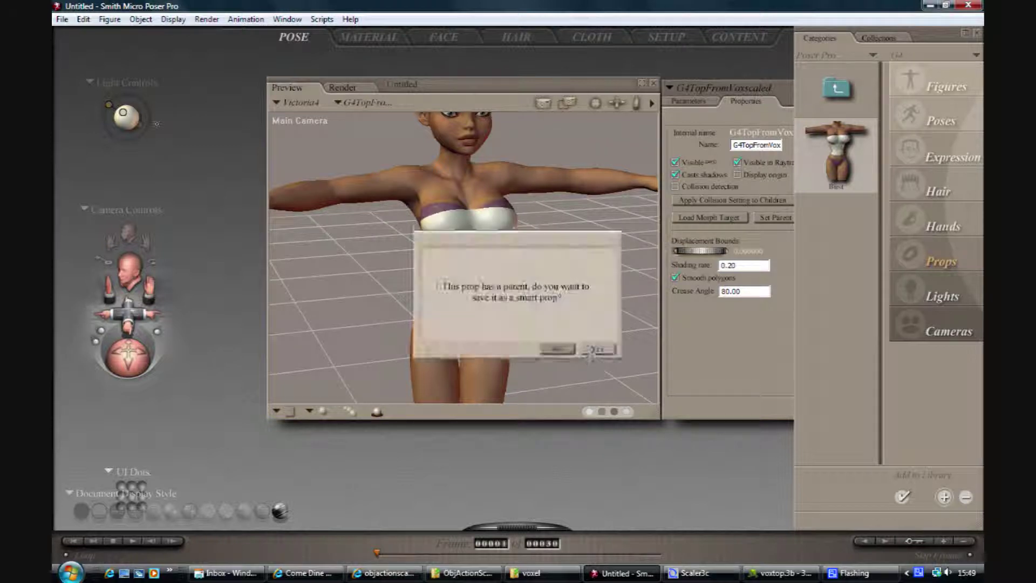
left_click(597, 348)
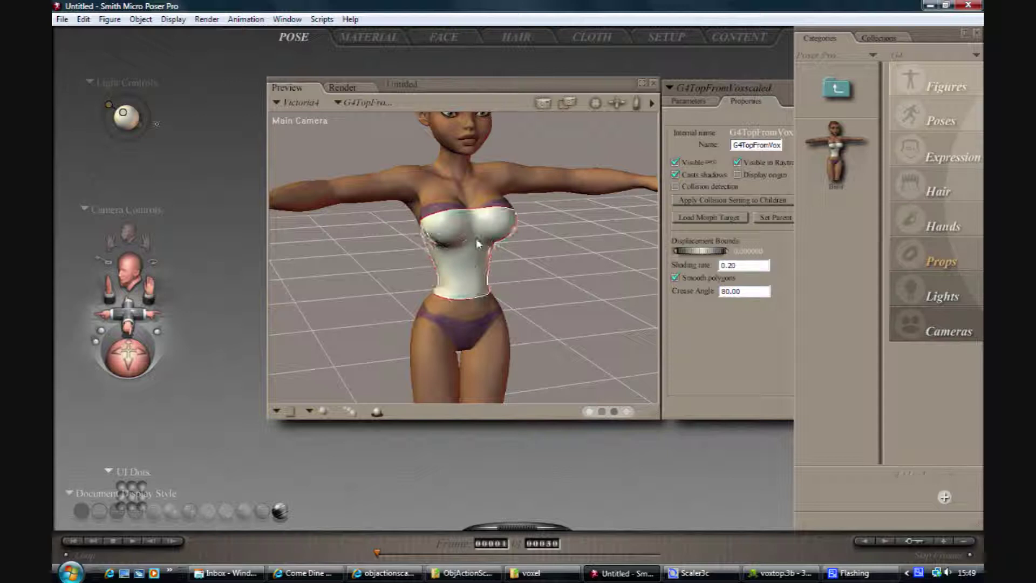
Step: Delete the top from the scene and reload it from the library onto the figure
key("Delete")
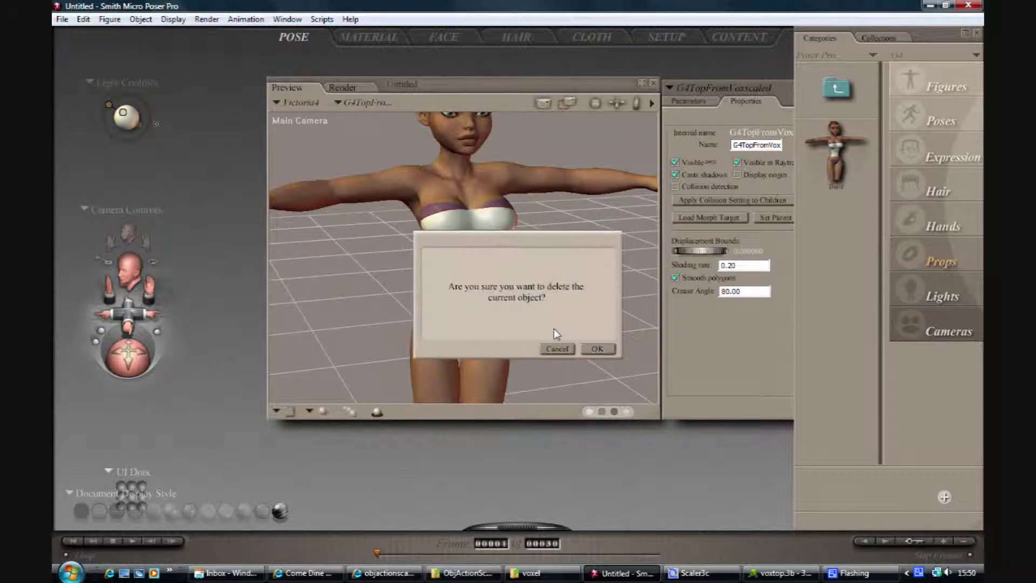
left_click(598, 349)
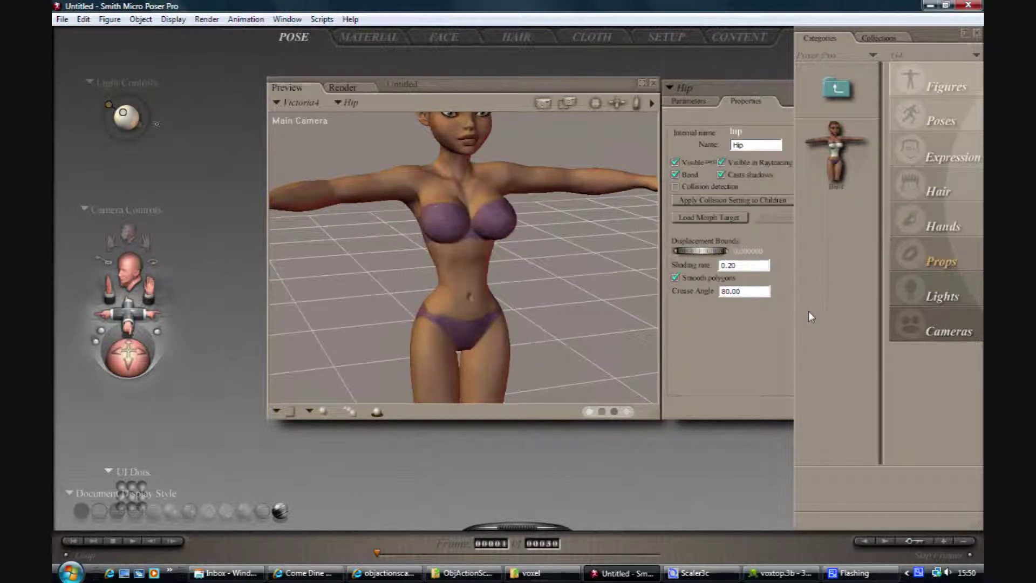
double_click(837, 154)
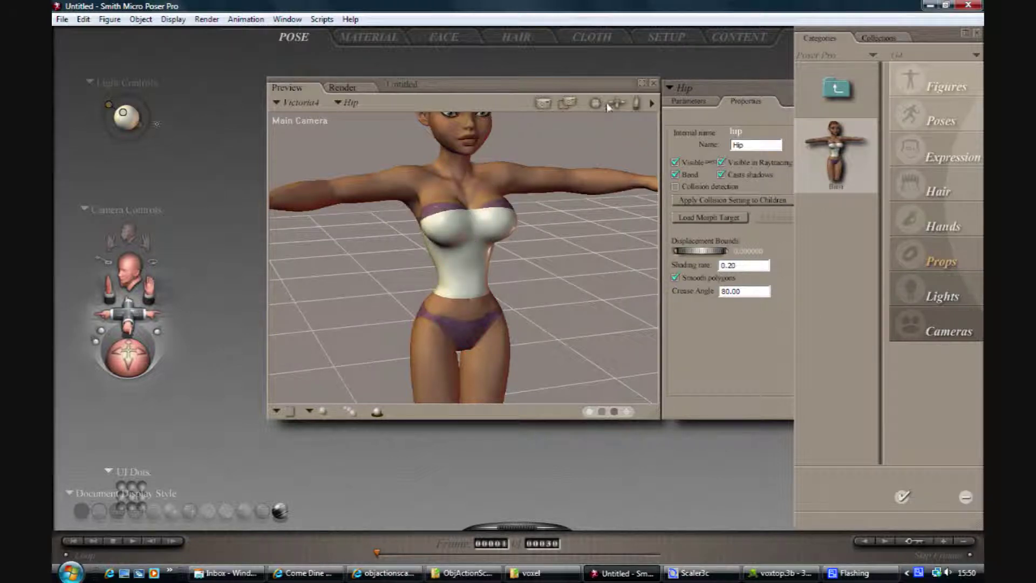
mouse_move(596, 103)
left_mouse_down()
mouse_move(635, 110)
mouse_move(611, 106)
mouse_move(636, 99)
mouse_move(611, 91)
left_mouse_up()
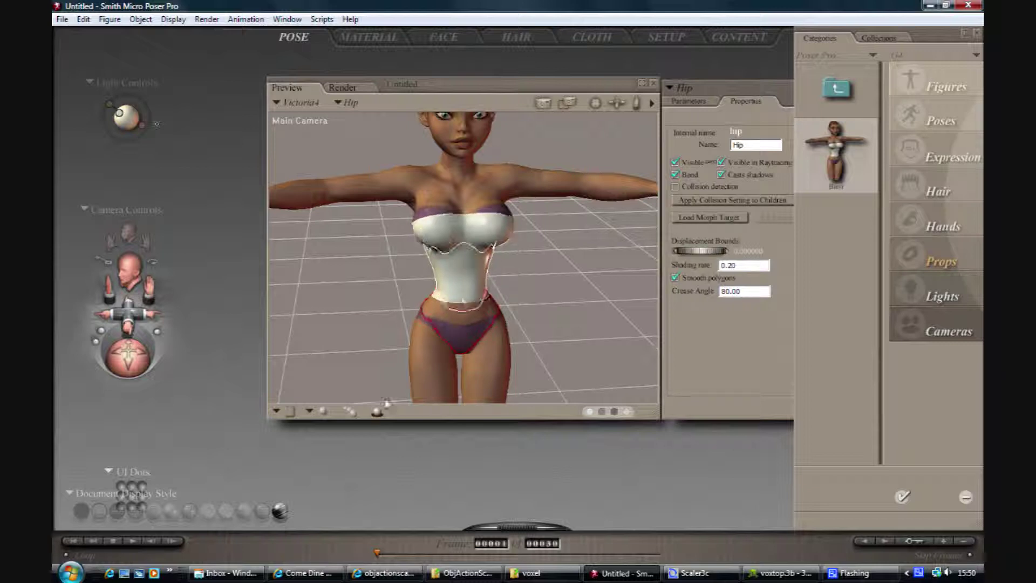
right_click(920, 573)
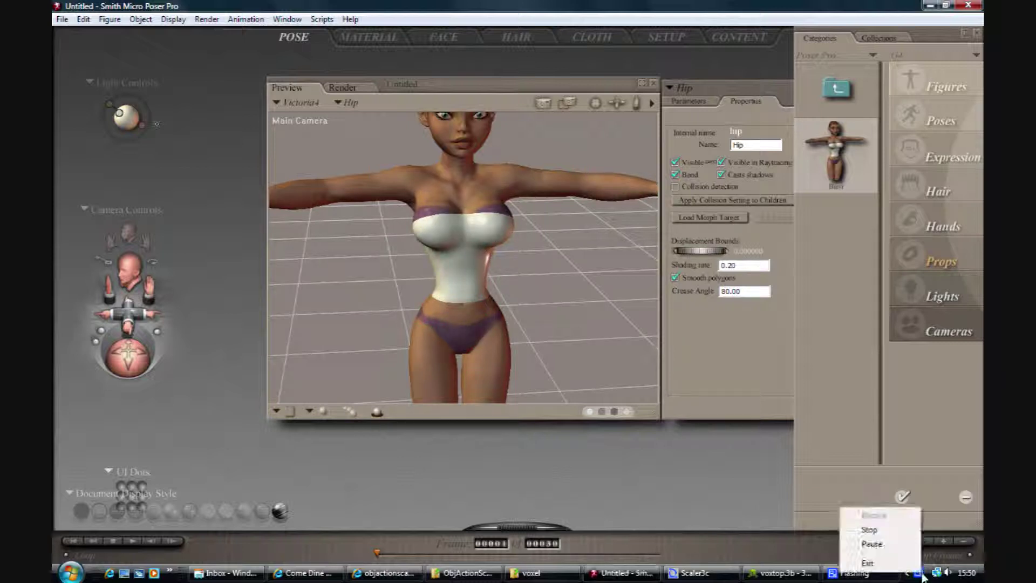
left_click(890, 534)
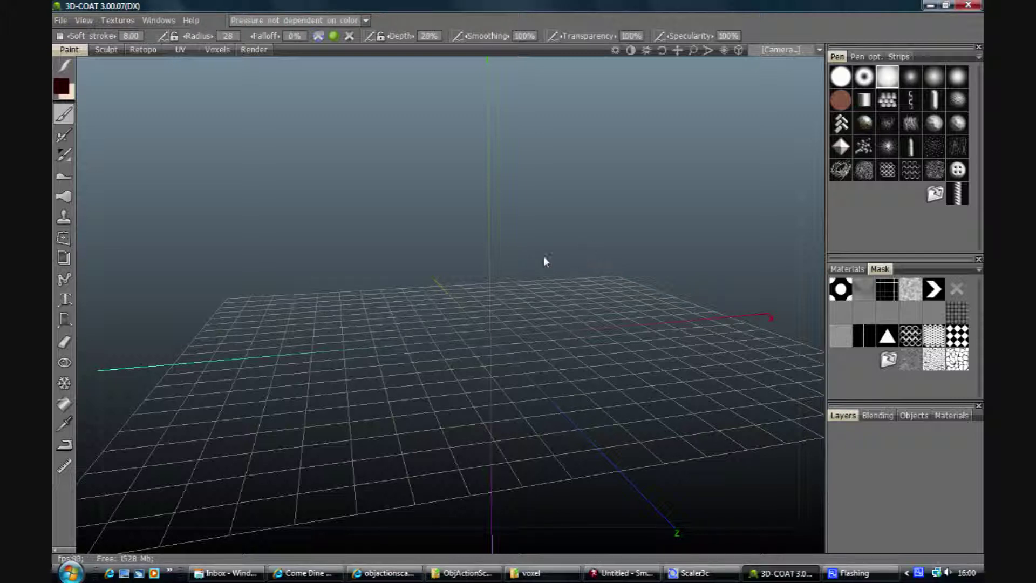
Step: Orbit the empty scene to a higher angle and bring up the File > Import submenu
left_click_drag(660, 50, 241, 194)
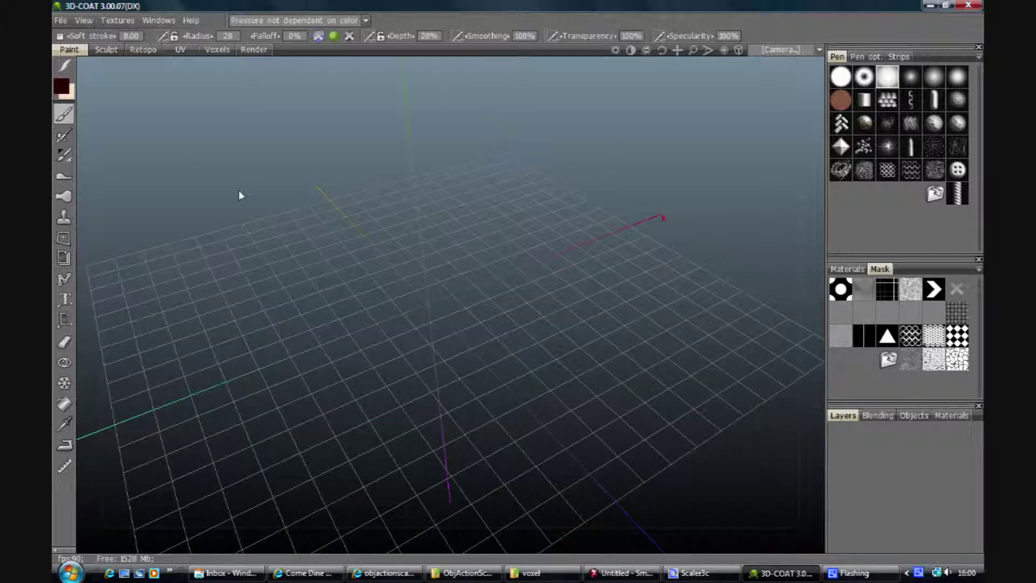
left_click(60, 21)
mouse_move(77, 92)
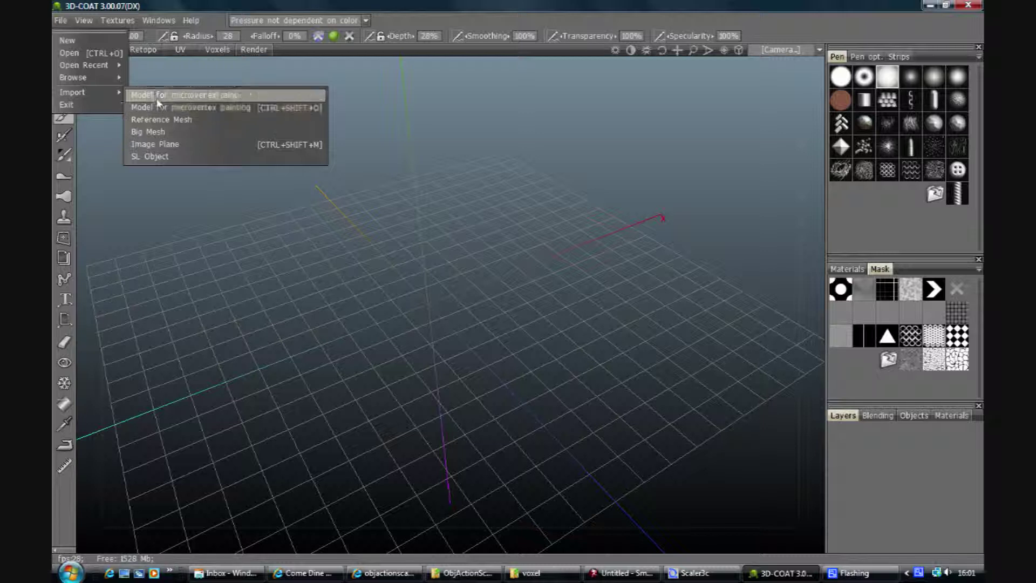
Step: Import G4 Top From Vox.obj as a per-pixel painting model with texture width 2048
left_click(157, 96)
left_click(455, 168)
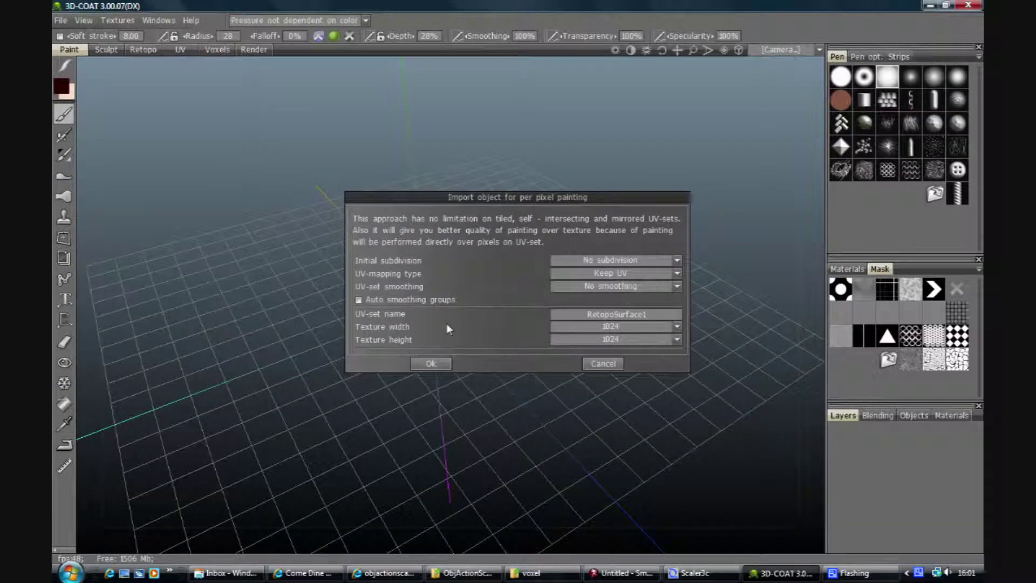
left_click(610, 326)
left_click(584, 416)
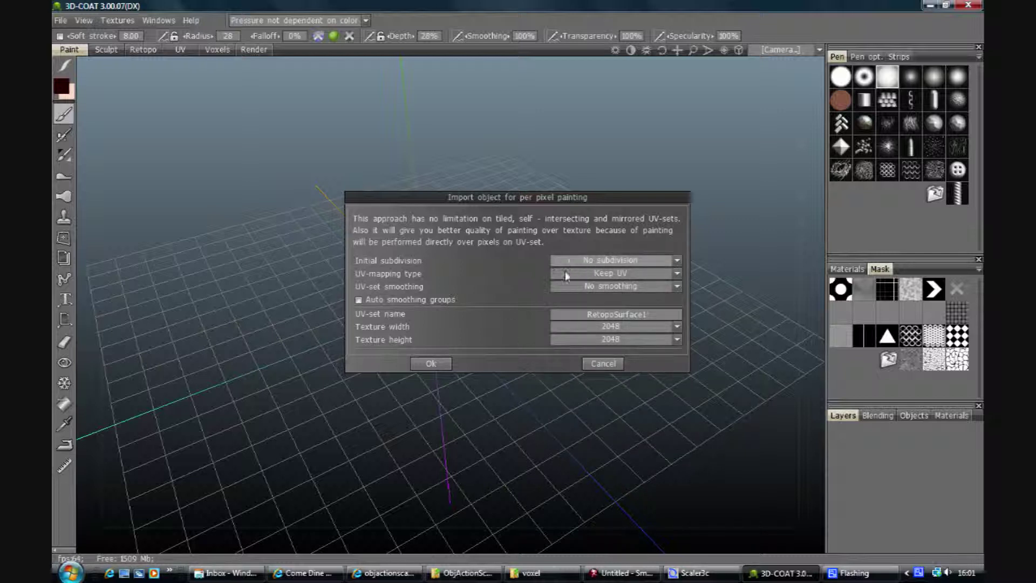
left_click(431, 364)
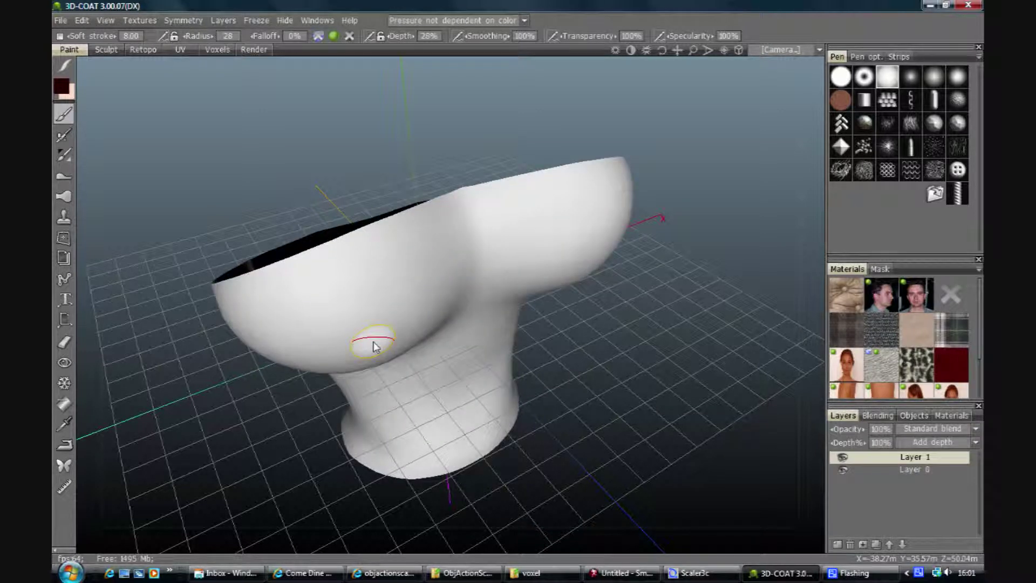
Step: Turn the top to face front and draw a six-point strap curve from the top edge to the base
left_click_drag(662, 49, 660, 56)
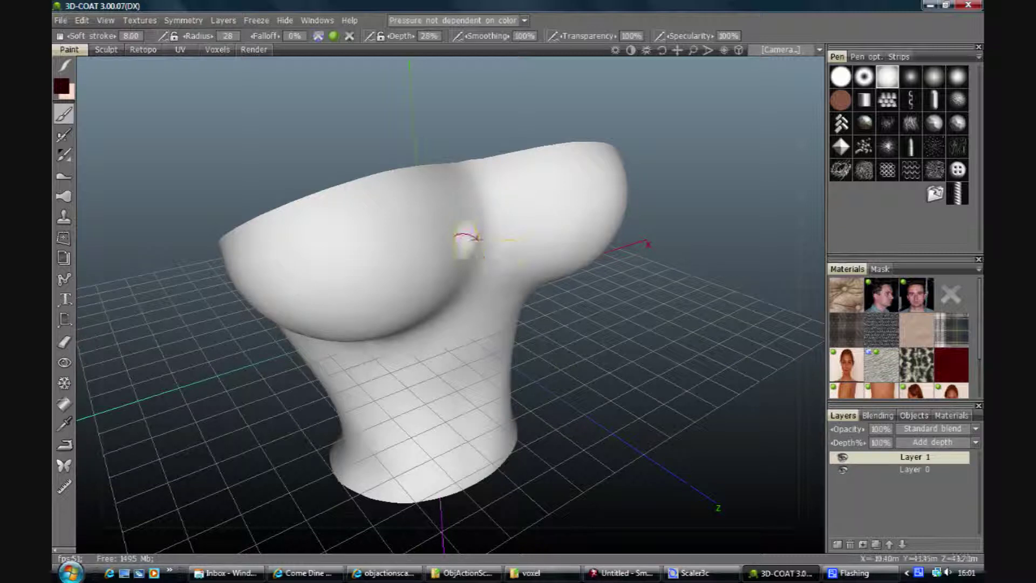
left_click_drag(663, 50, 663, 51)
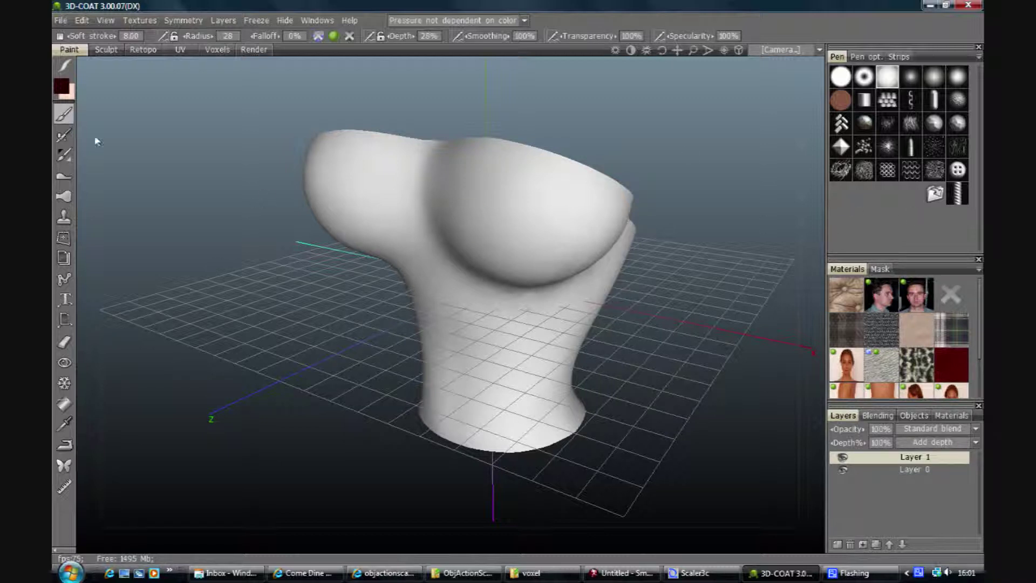
left_click(65, 279)
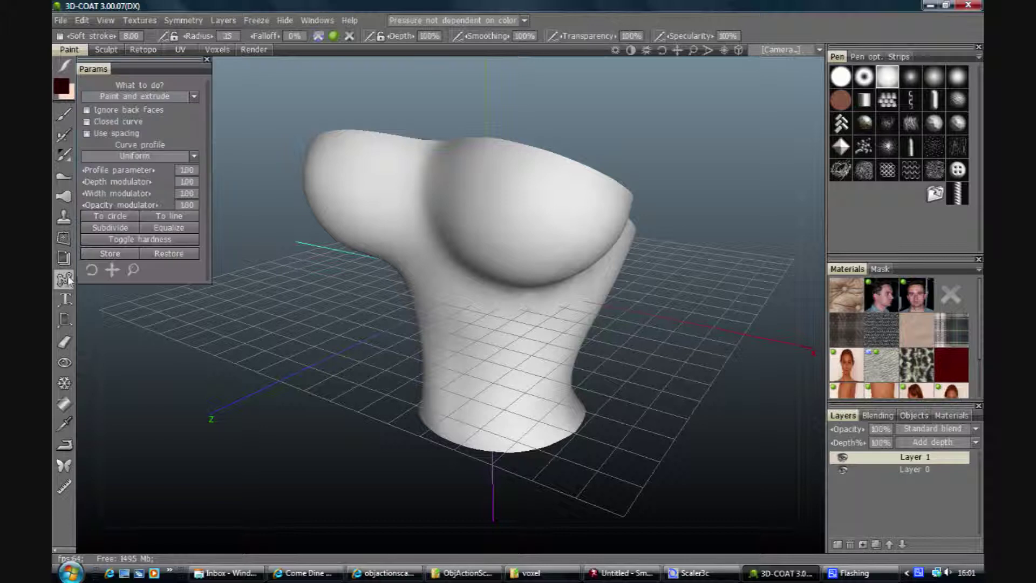
left_click(497, 157)
left_click(475, 218)
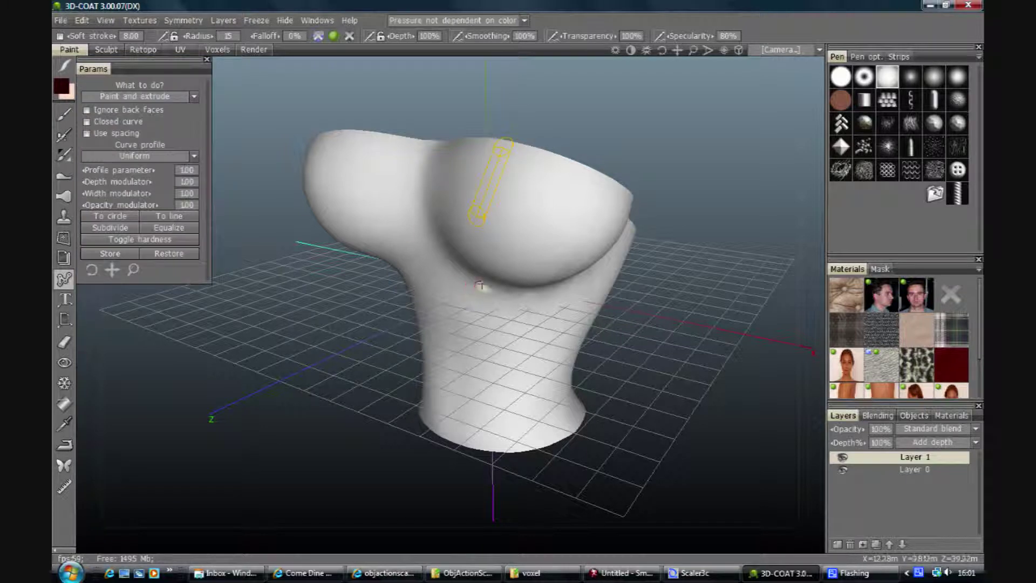
left_click(480, 275)
left_click(484, 329)
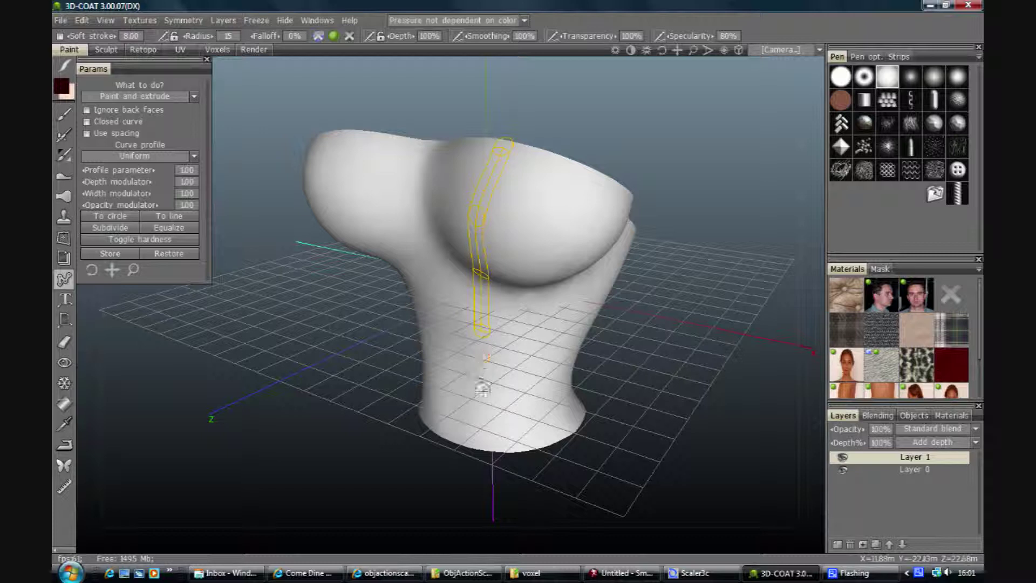
left_click(484, 398)
left_click(483, 444)
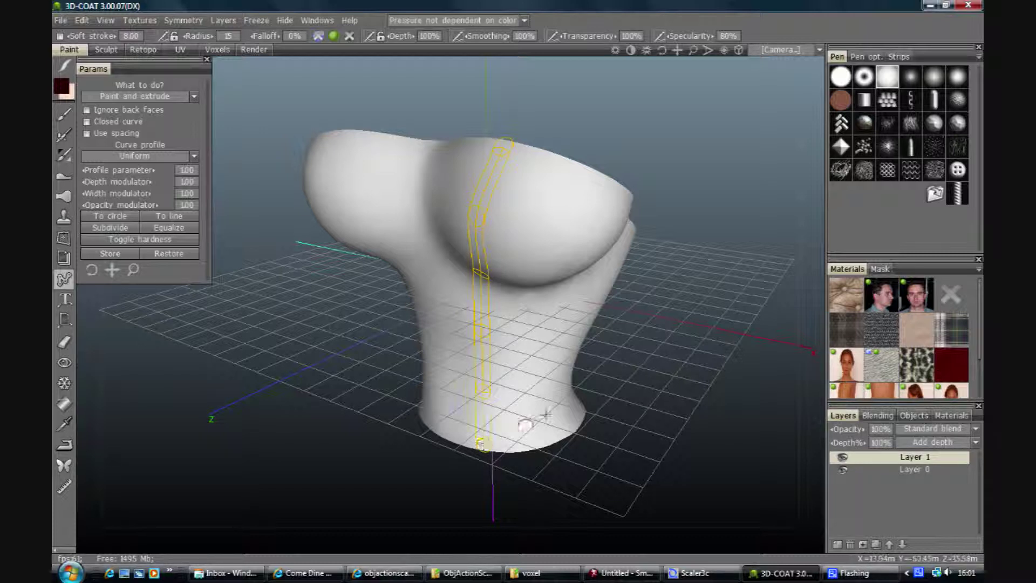
Step: Mirror the strap curve across the Z axis and subdivide both curves into evenly spaced points
right_click(564, 357)
left_click(545, 351)
right_click(566, 348)
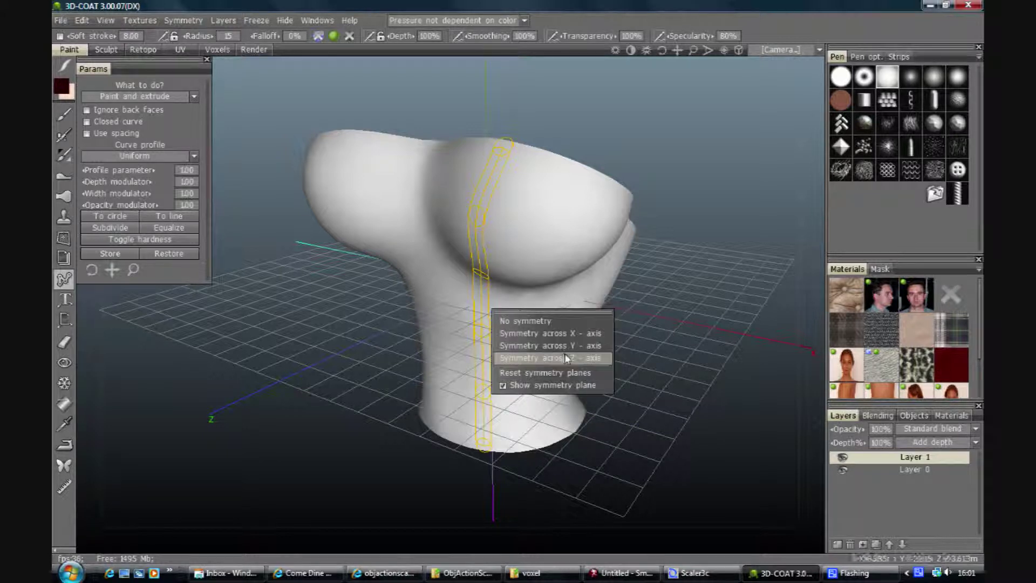
left_click(568, 346)
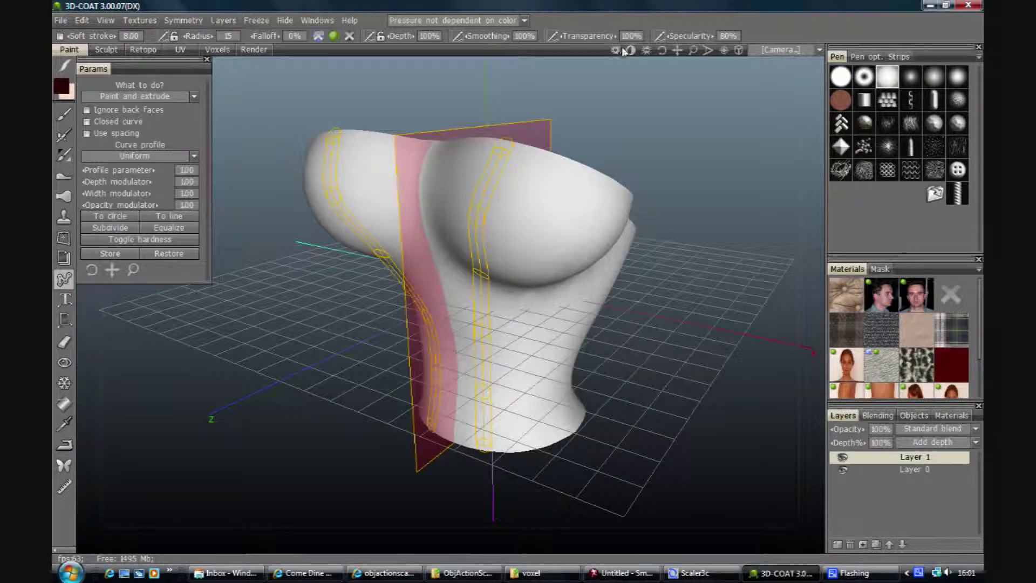
left_click_drag(657, 50, 660, 52)
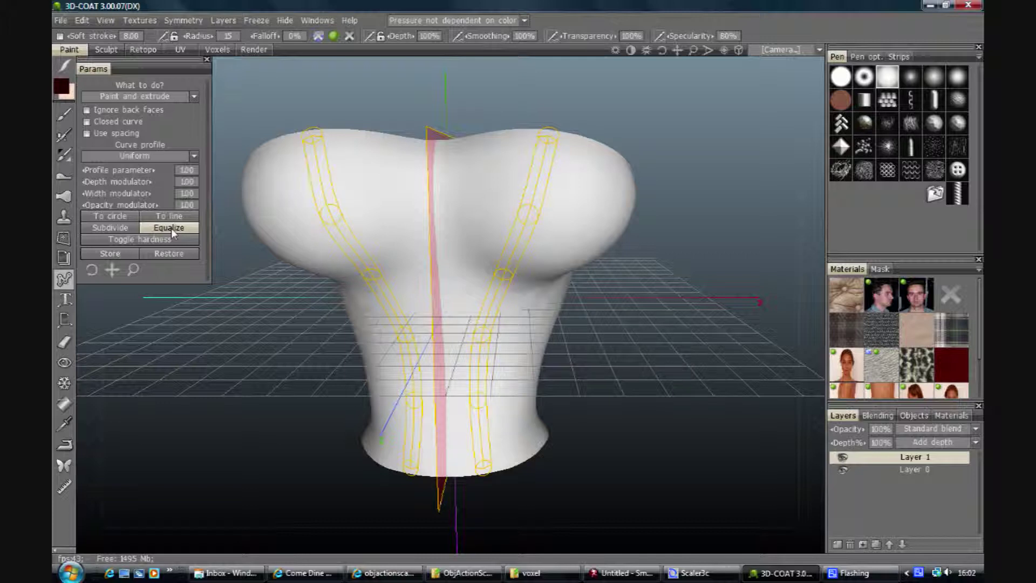
left_click(110, 227)
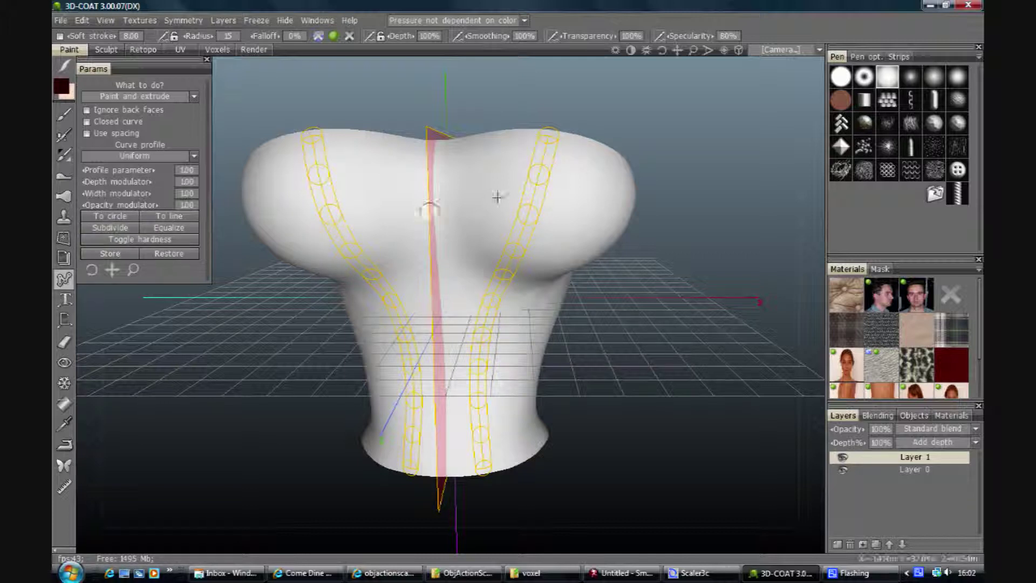
Step: Zoom in, preview the curves as extruded strips, then undo the red strips
left_click_drag(660, 56, 660, 86)
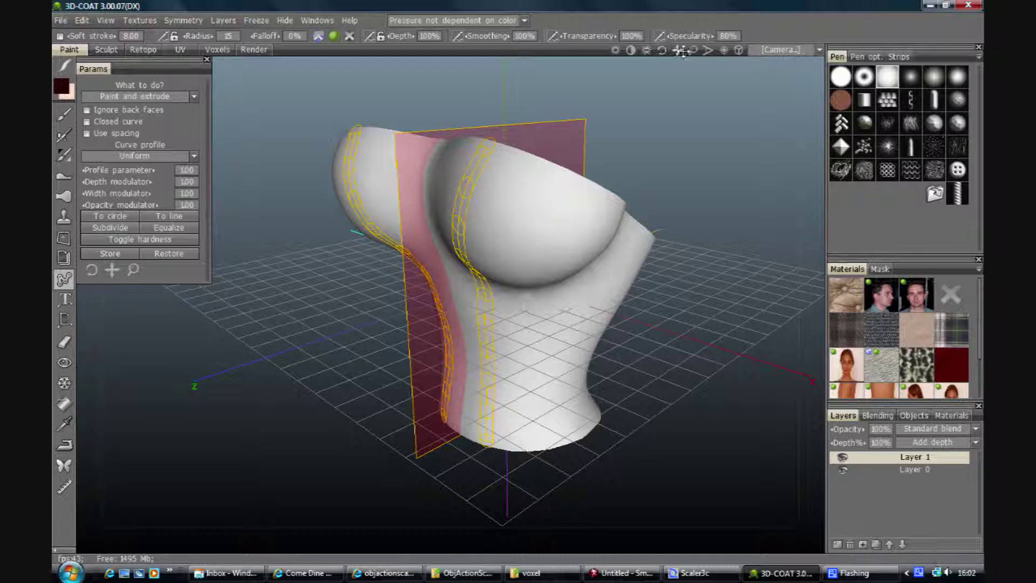
left_click_drag(693, 51, 639, 92)
mouse_move(578, 143)
middle_mouse_down()
mouse_move(562, 155)
mouse_move(612, 150)
middle_mouse_up()
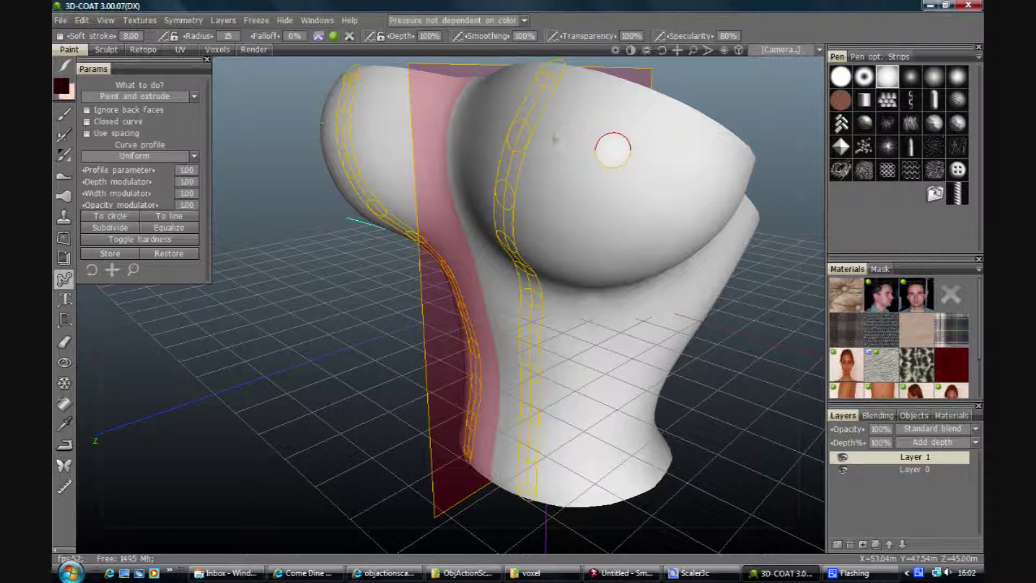
key("Return")
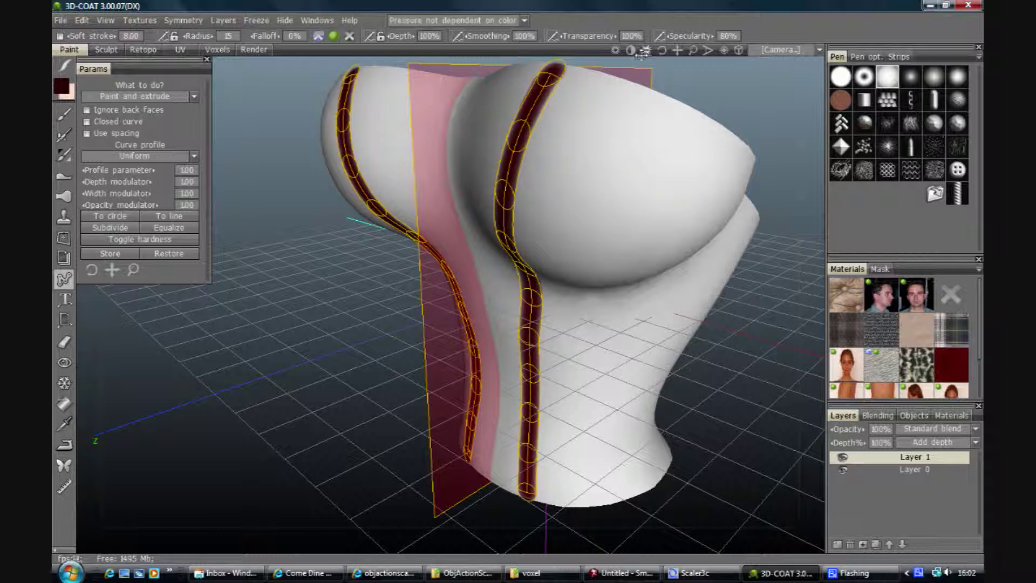
mouse_move(663, 51)
left_mouse_down()
mouse_move(677, 52)
mouse_move(661, 51)
left_mouse_up()
key("ctrl+z")
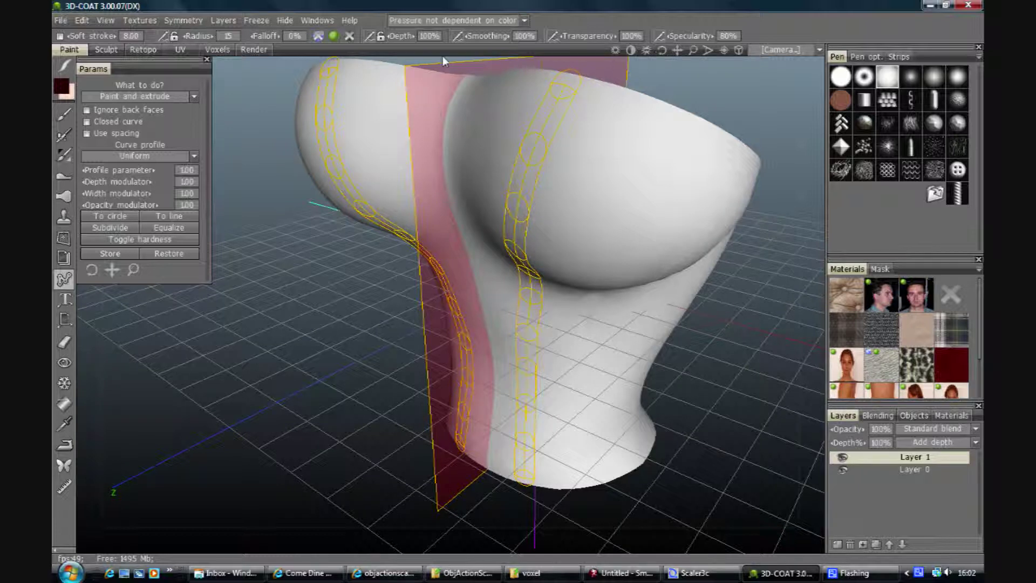
Step: Turn off colour painting, apply both curves as depth-only tube strips, and inspect them from a low angle
left_click(334, 36)
left_click(319, 36)
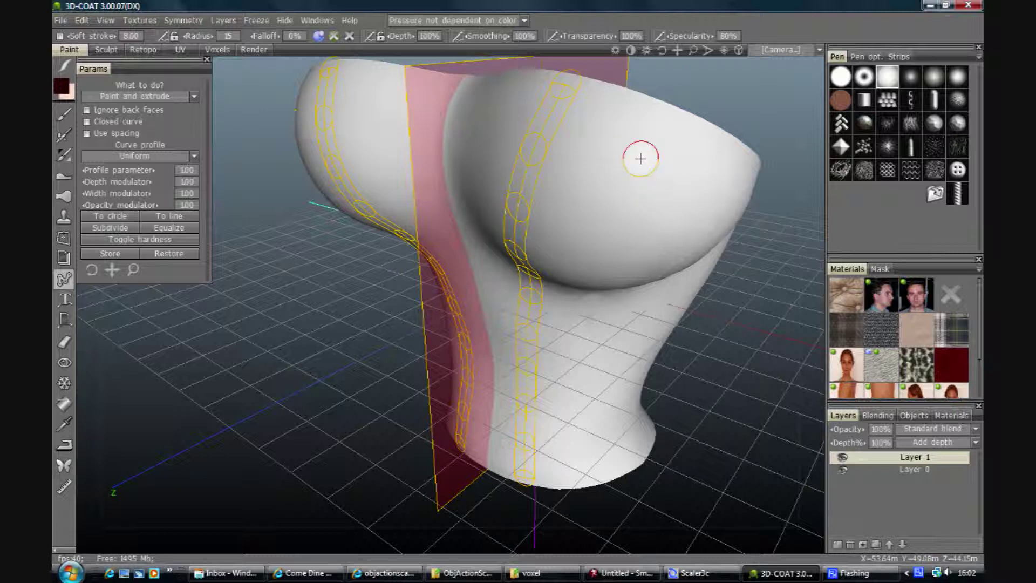
key("Return")
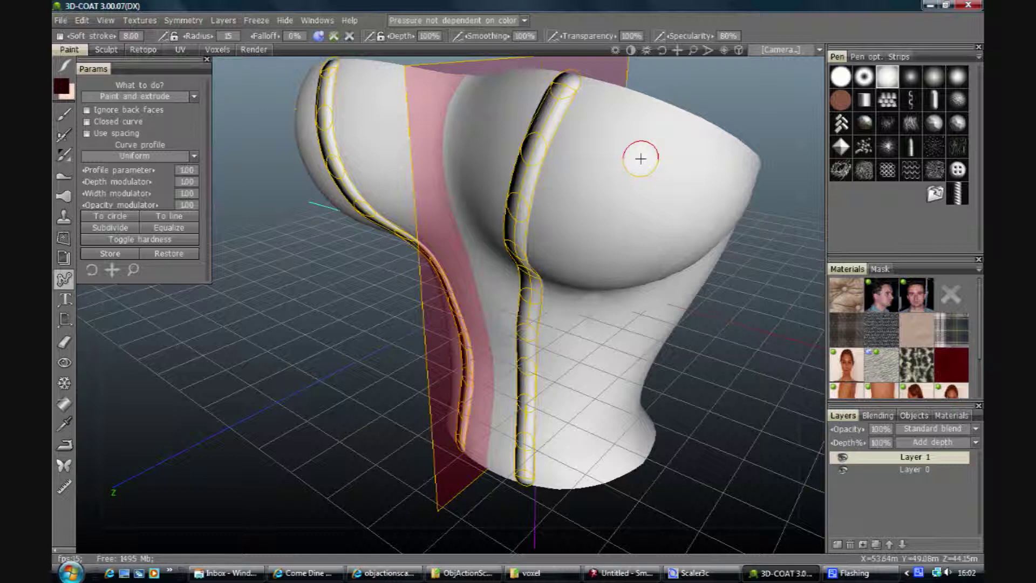
left_click_drag(662, 50, 660, 55)
left_click_drag(737, 219, 776, 271)
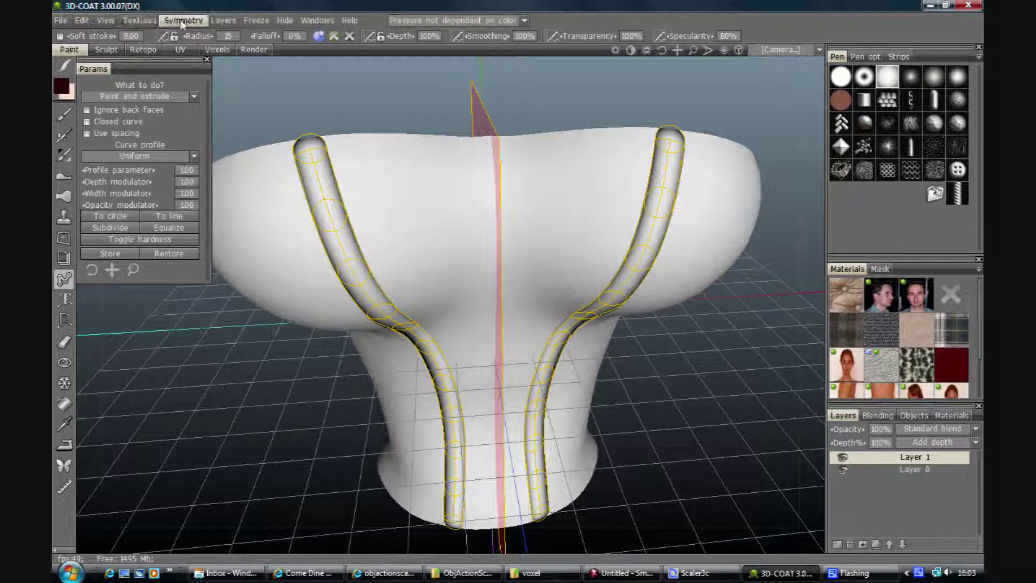
Step: Export the visible-layer displacement map over voxdisp.tif, filling empty parts, then switch to Poser Pro
left_click(150, 21)
mouse_move(155, 51)
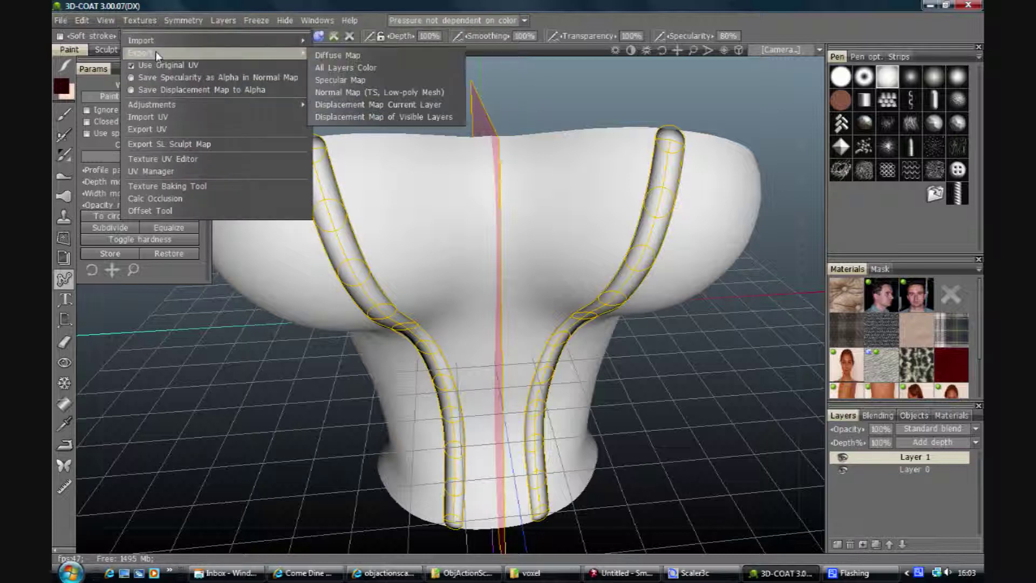
left_click(348, 117)
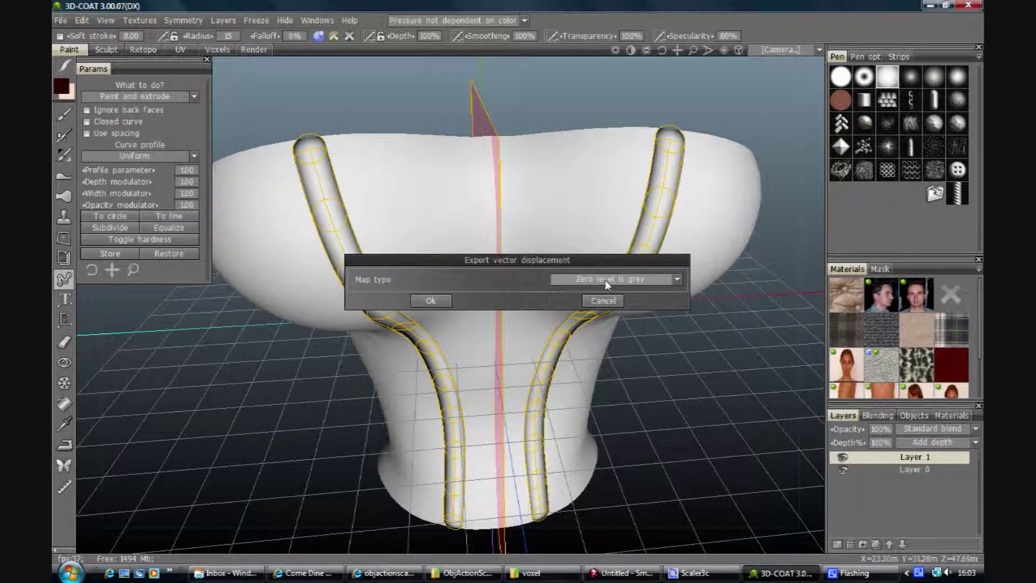
left_click(438, 301)
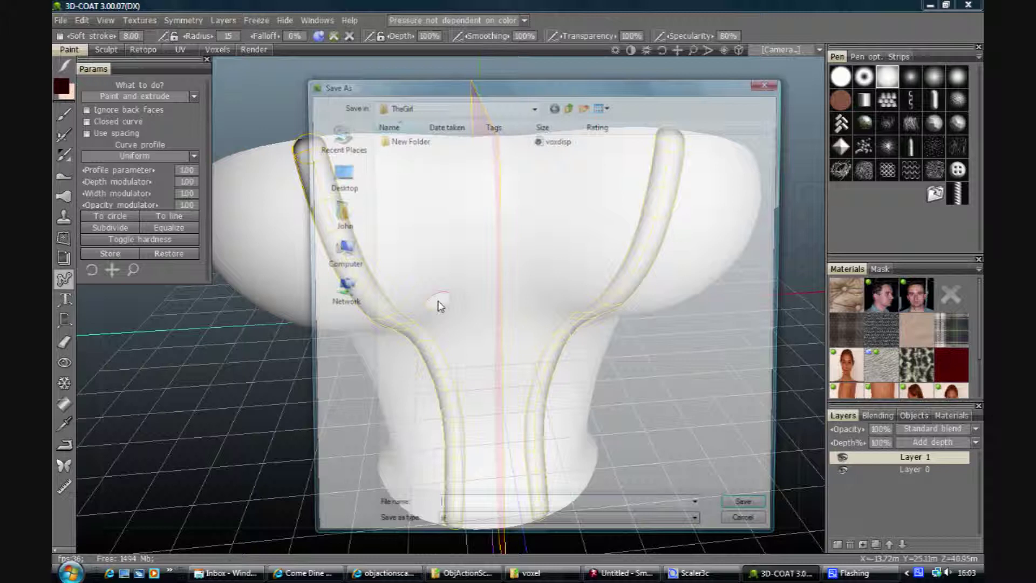
left_click(558, 144)
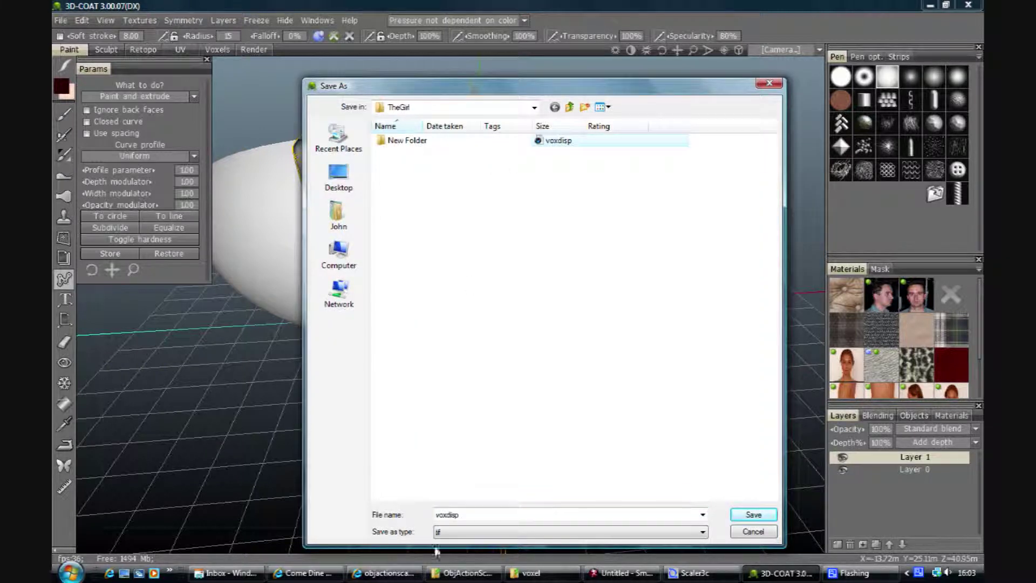
left_click(754, 515)
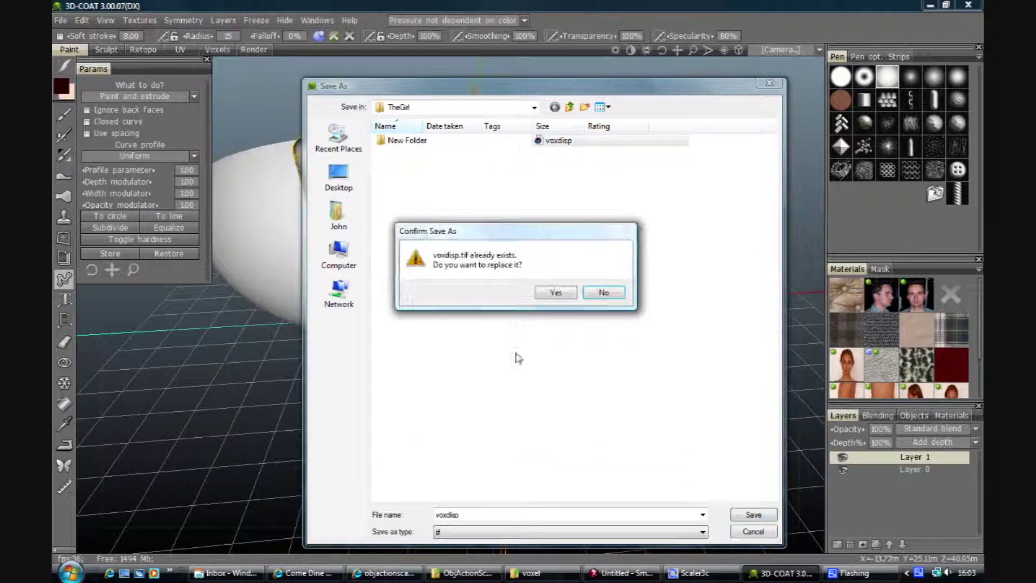
left_click(556, 293)
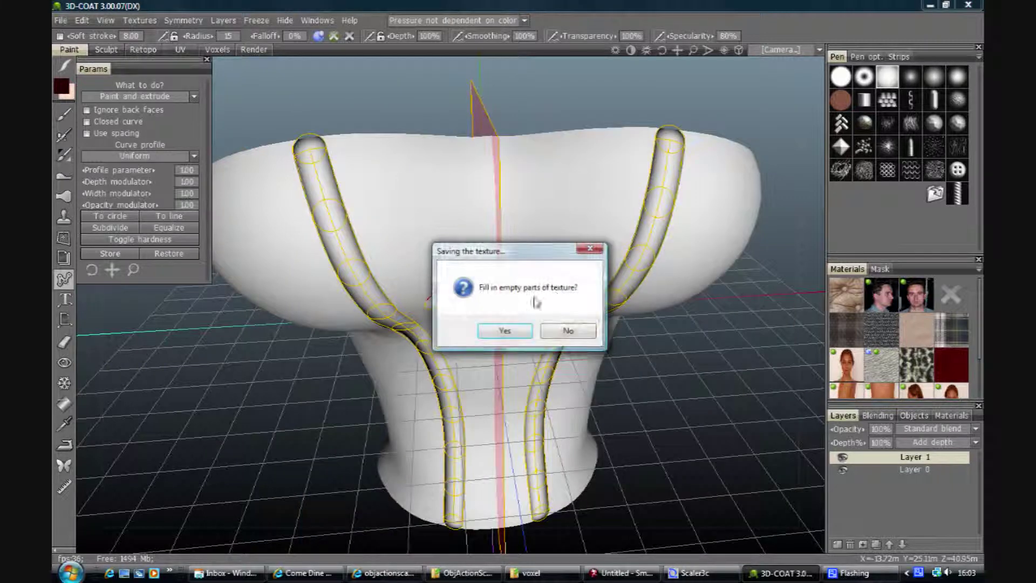
left_click(503, 332)
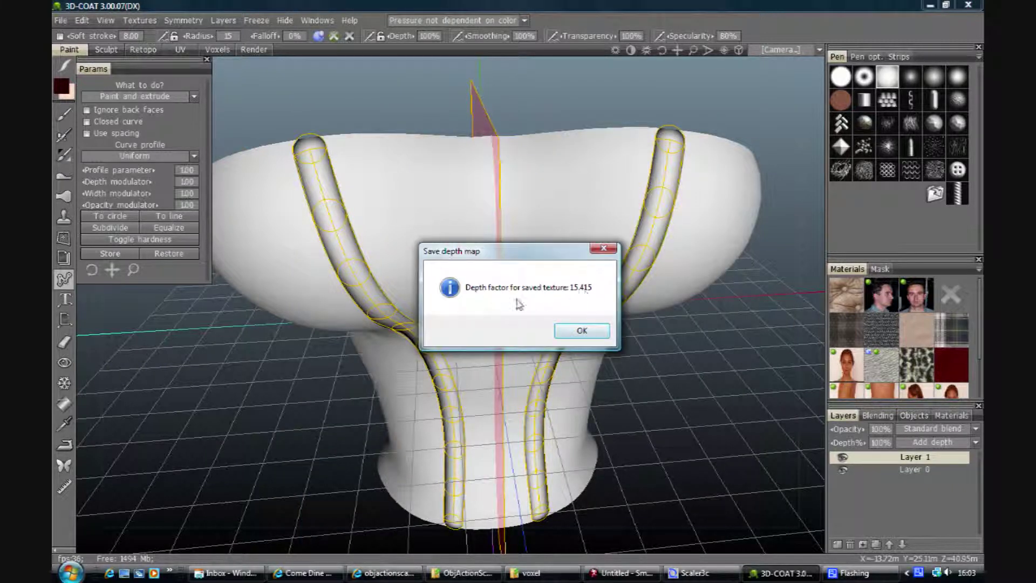
left_click(577, 331)
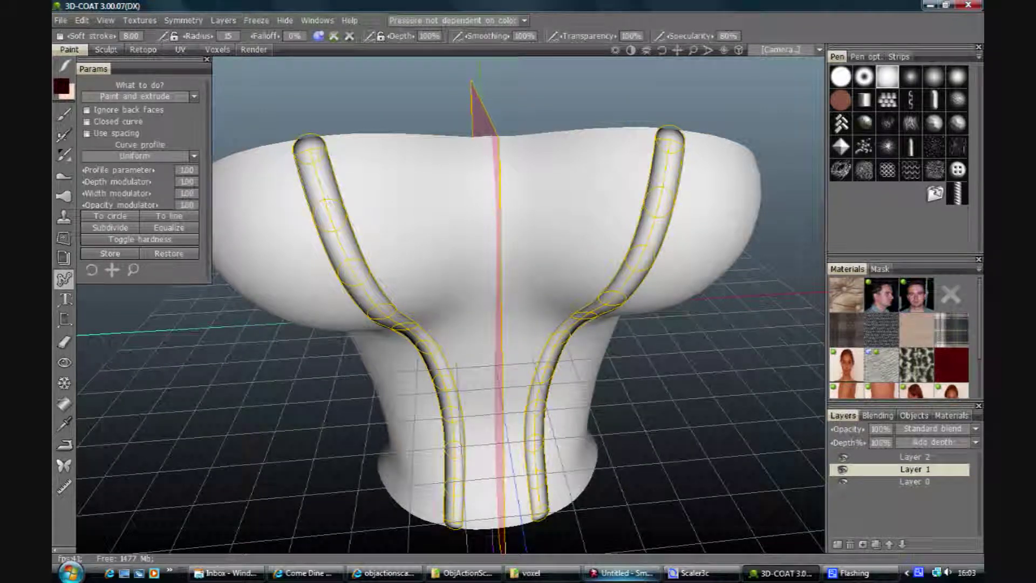
key("alt+Tab")
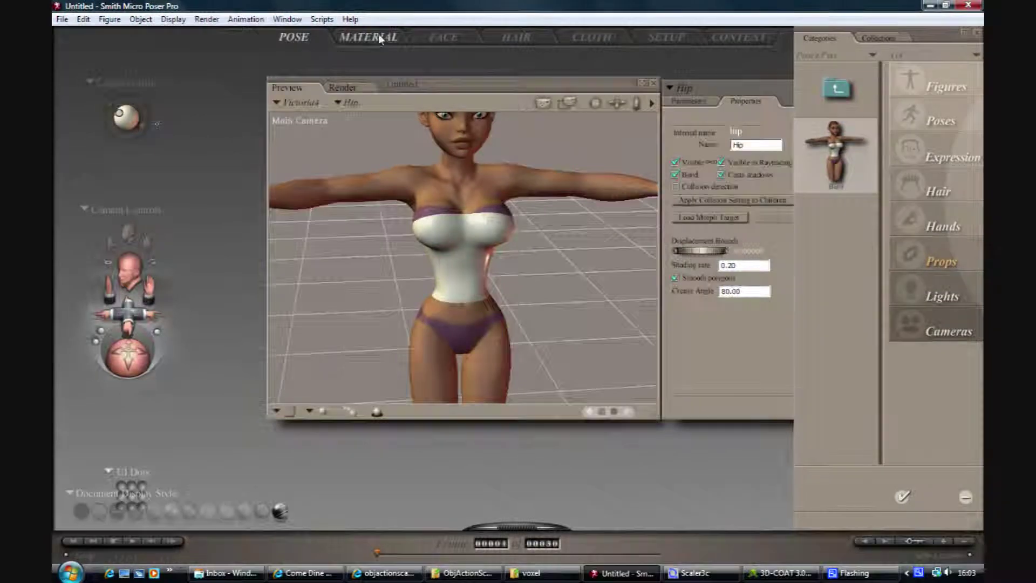
Step: In the Material room, select the top's material and add a 2D Textures image_map node
left_click(379, 37)
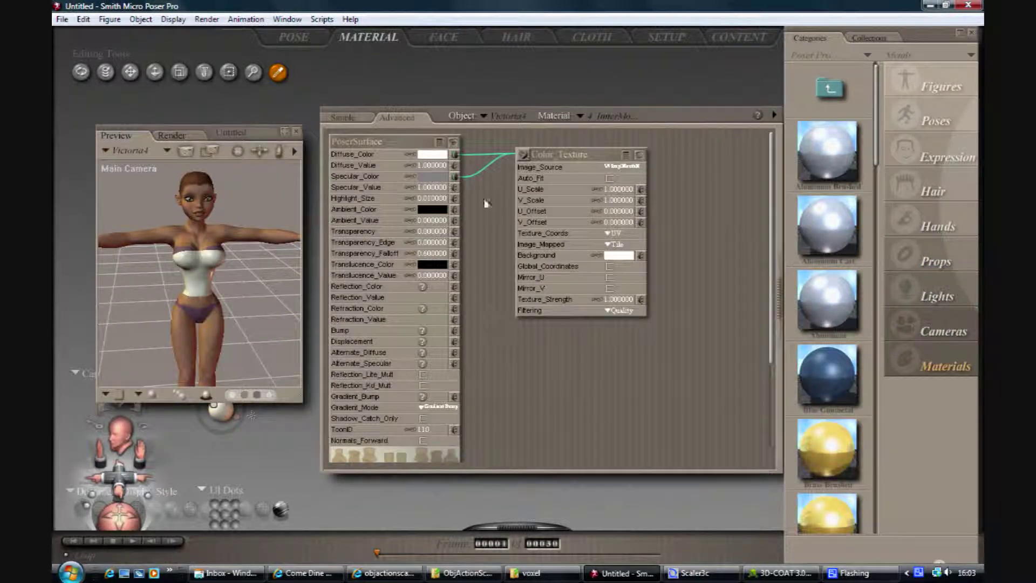
left_click_drag(556, 154, 554, 165)
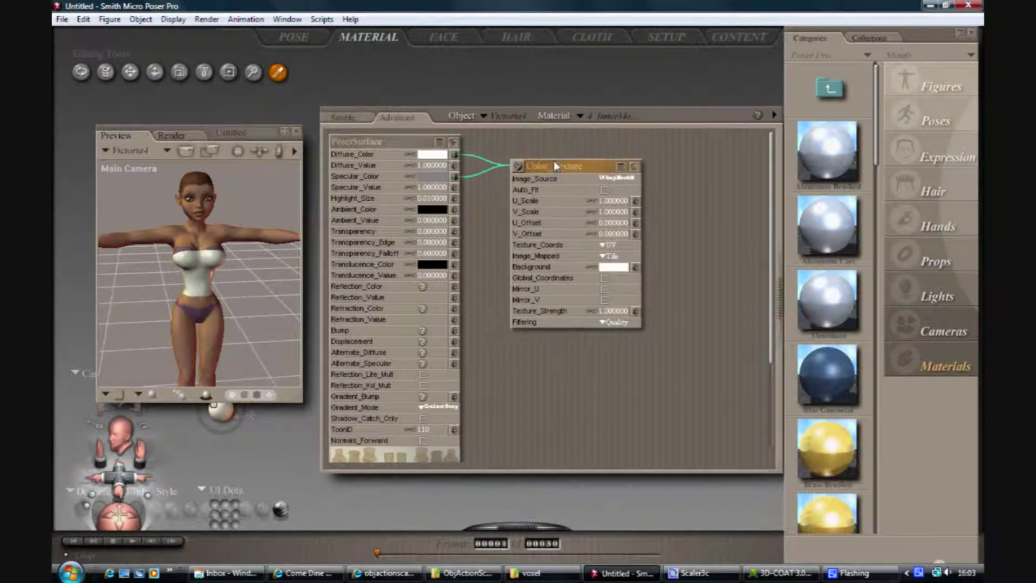
left_click(210, 270)
right_click(522, 181)
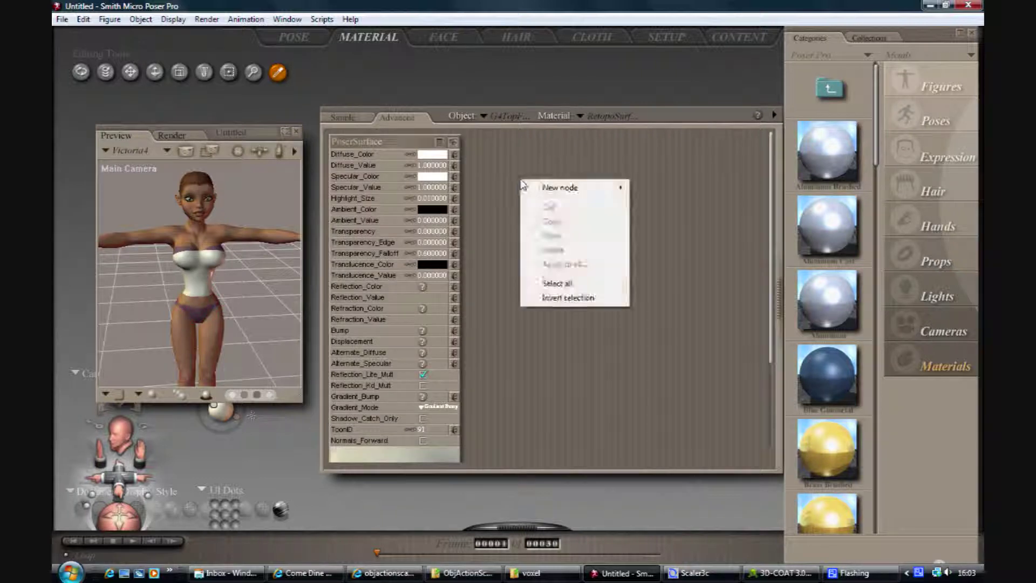
mouse_move(567, 187)
mouse_move(668, 267)
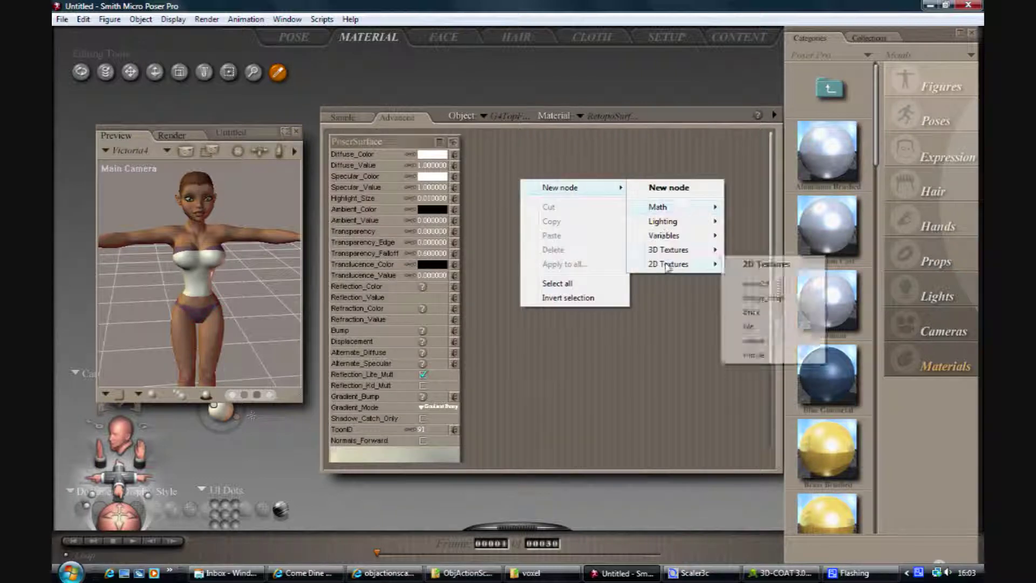
left_click(748, 298)
Step: Load the voxdisp texture into the Image_Map node and wire it into Displacement
left_click(617, 200)
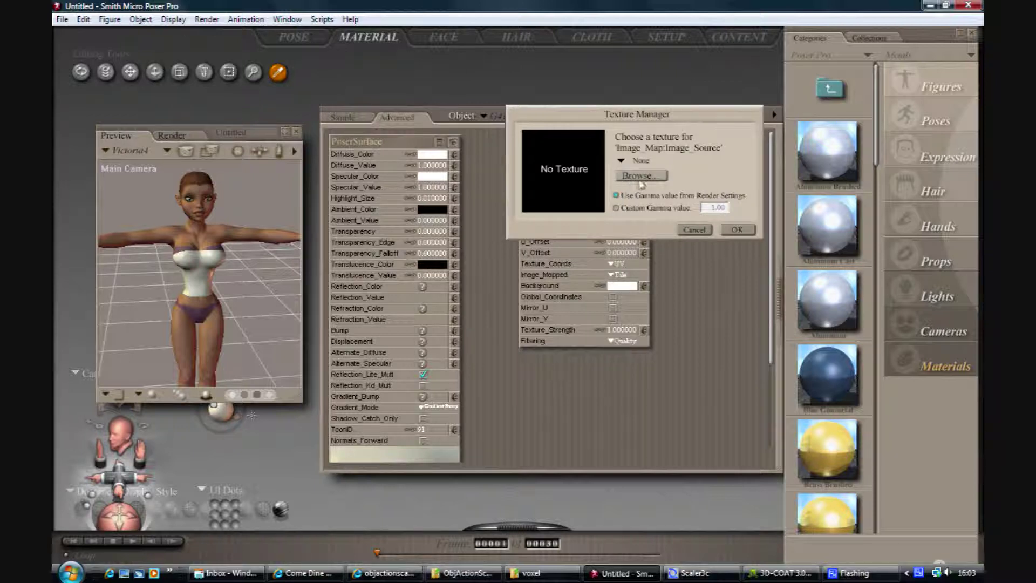
left_click(641, 176)
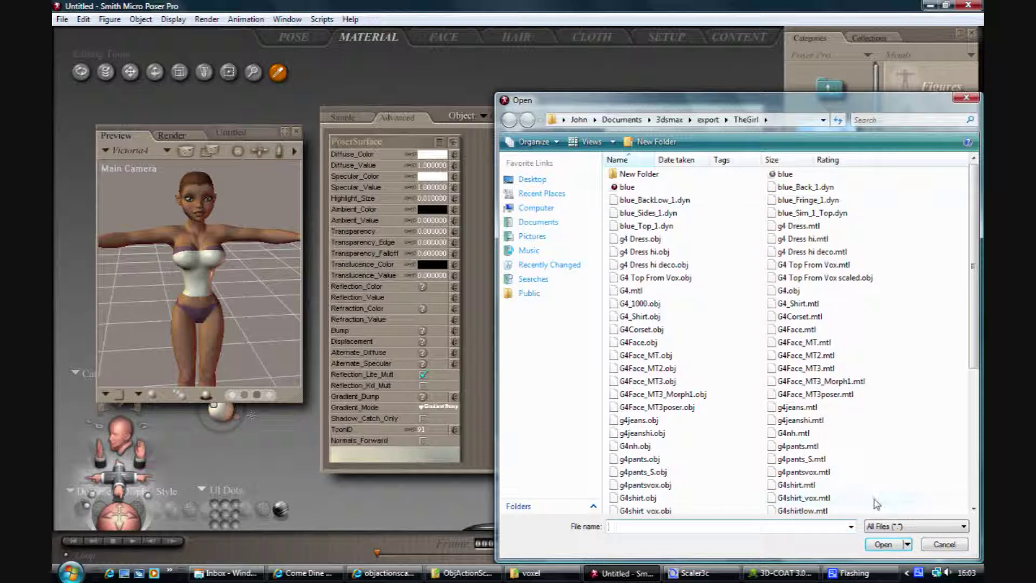
left_click(918, 526)
left_click(891, 548)
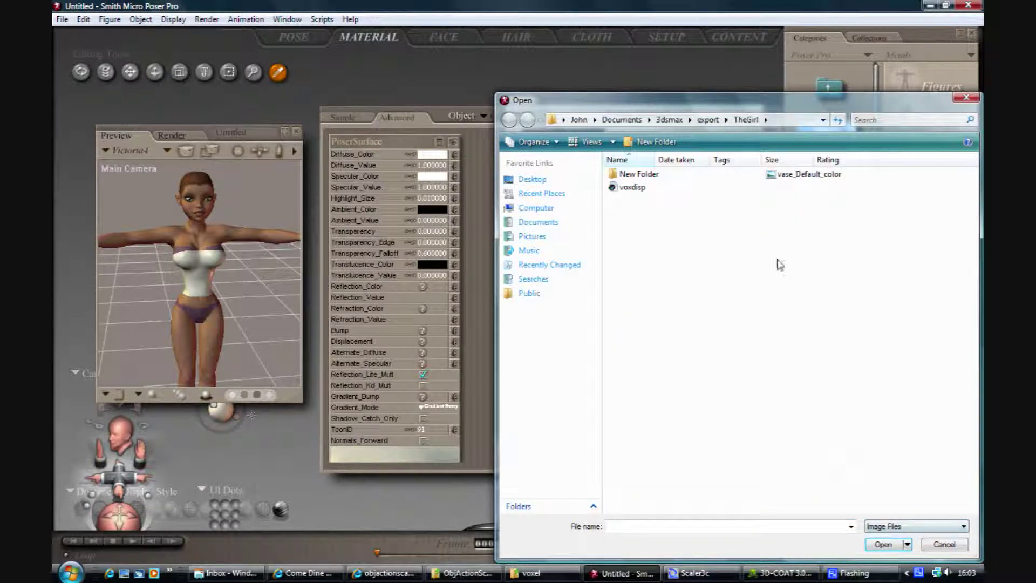
double_click(637, 188)
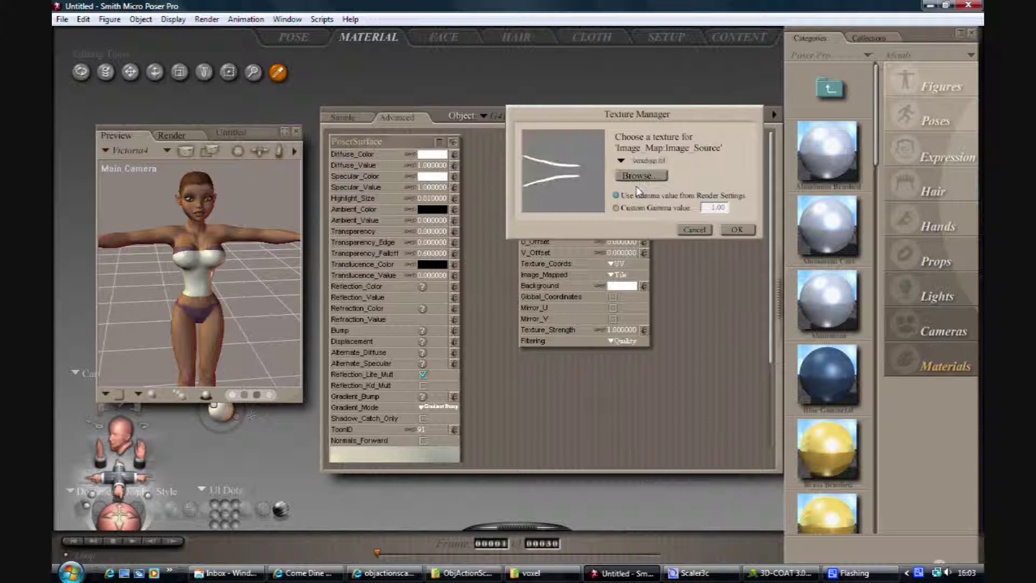
left_click(738, 231)
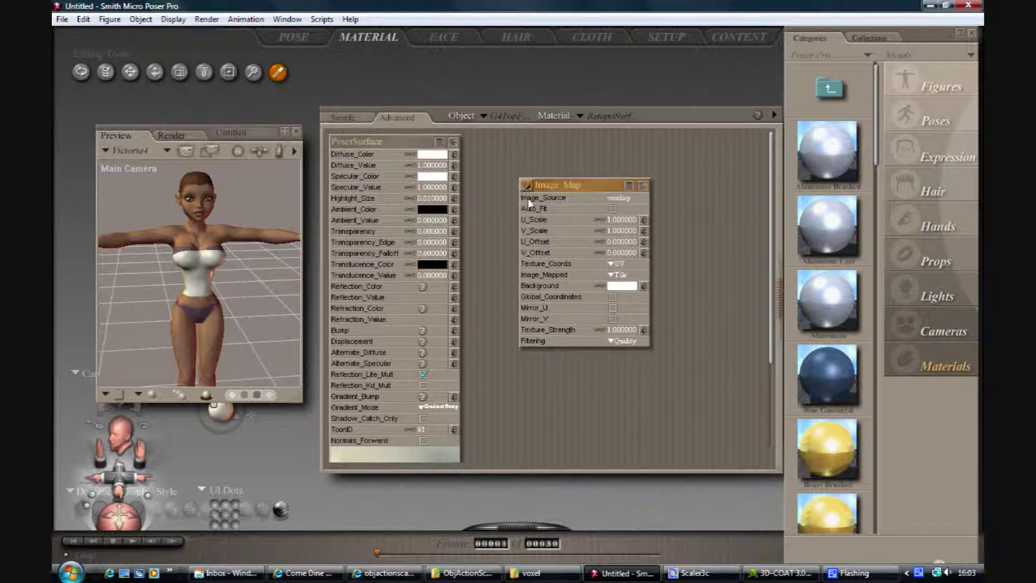
left_click_drag(525, 185, 455, 342)
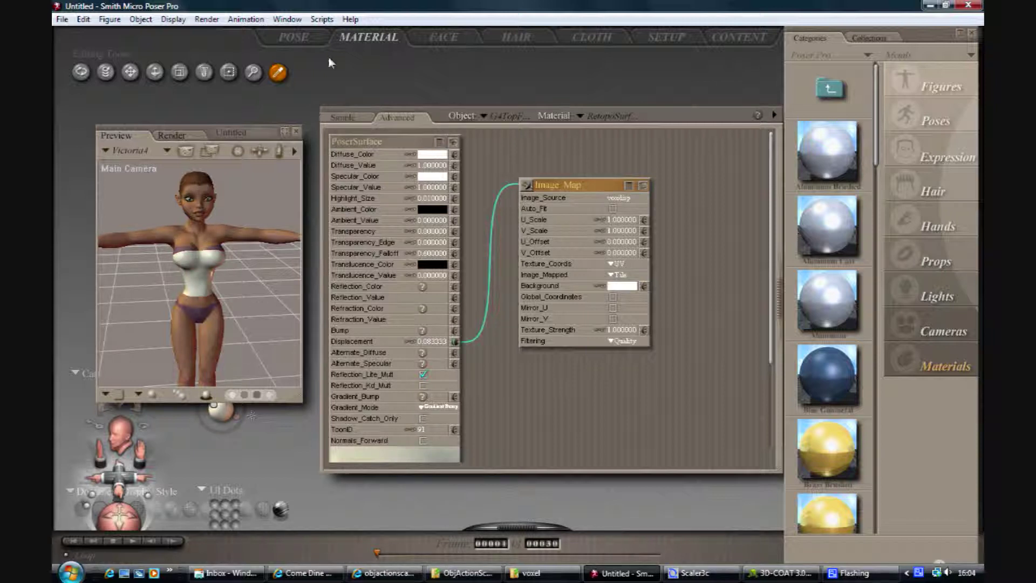
left_click(305, 40)
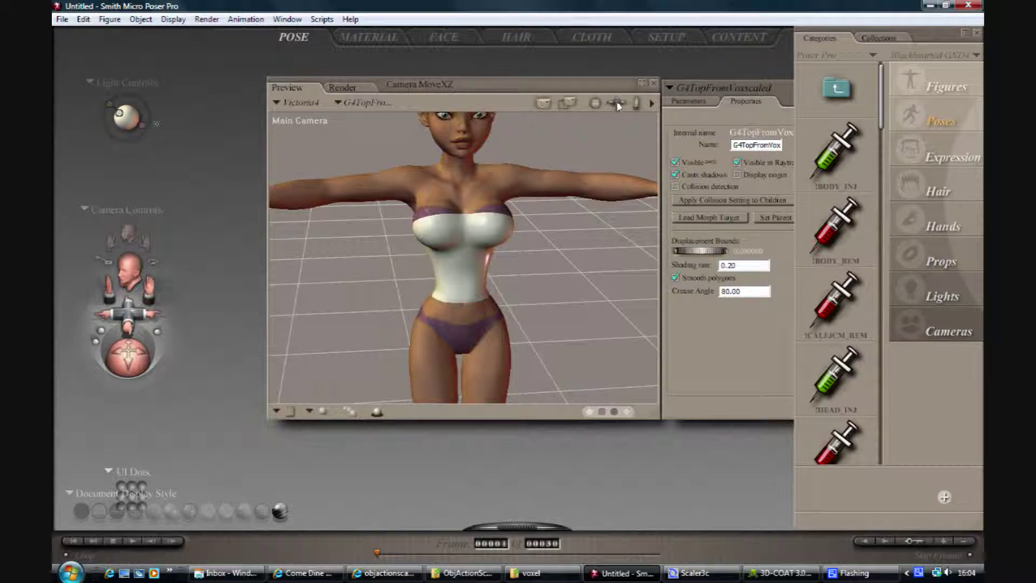
Step: Move the camera closer to the torso and run a FireFly render from Render Settings
left_click_drag(619, 115, 616, 107)
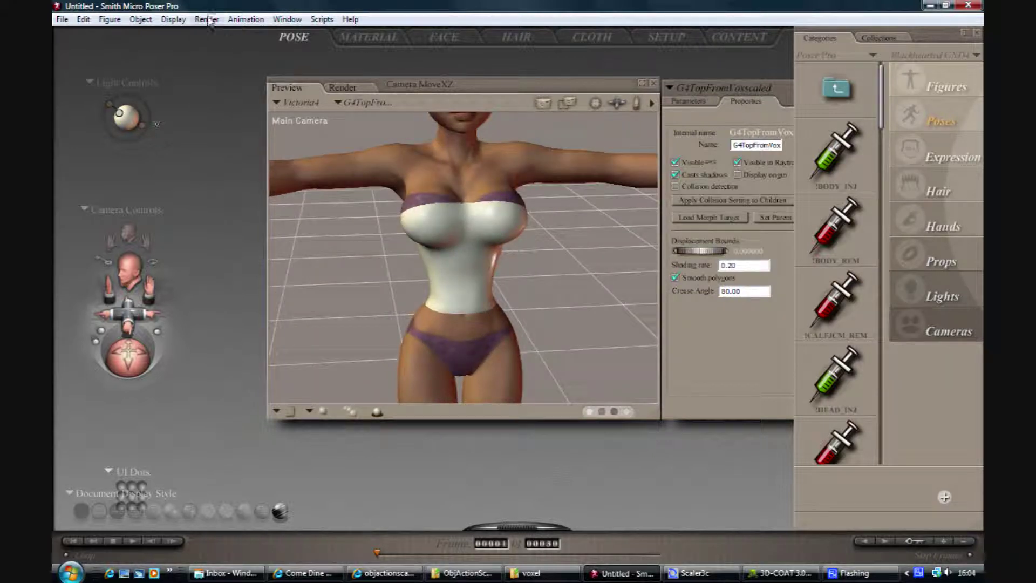
left_click(208, 20)
left_click(227, 139)
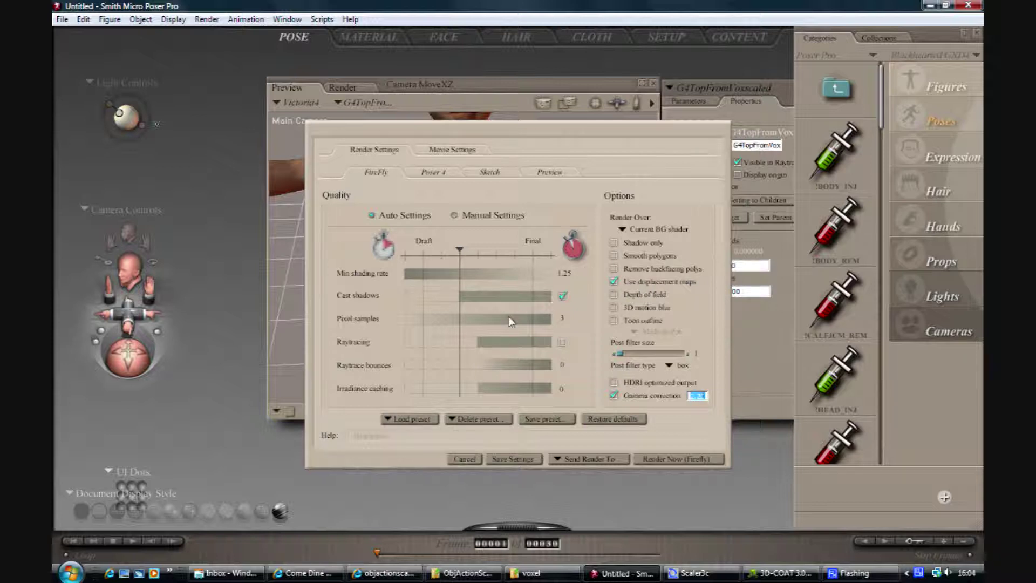
left_click(515, 460)
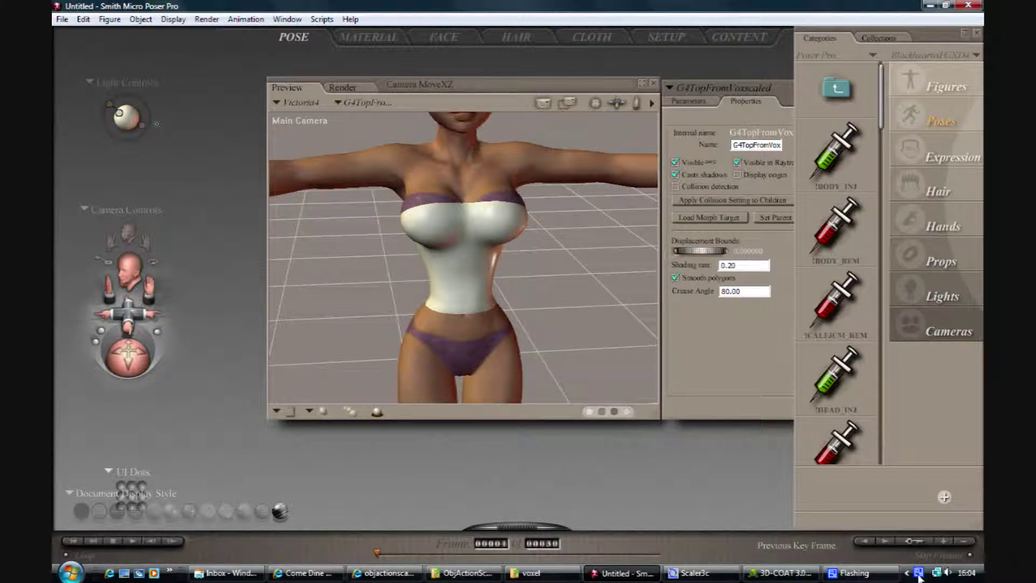
right_click(919, 573)
left_click(893, 550)
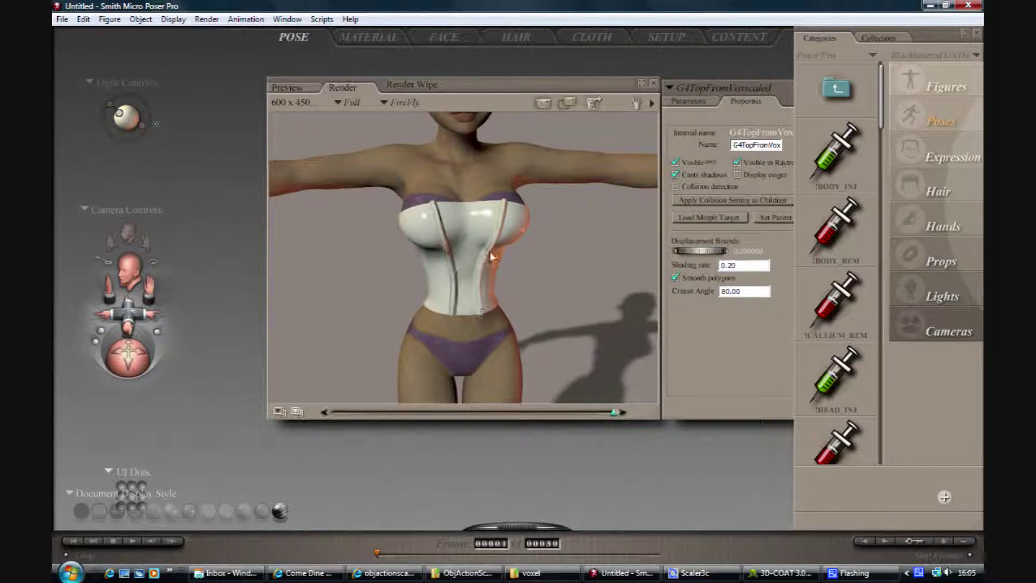
Step: Change the top material's Displacement value to 0.4, then render the torso again from the Pose room
left_click(364, 35)
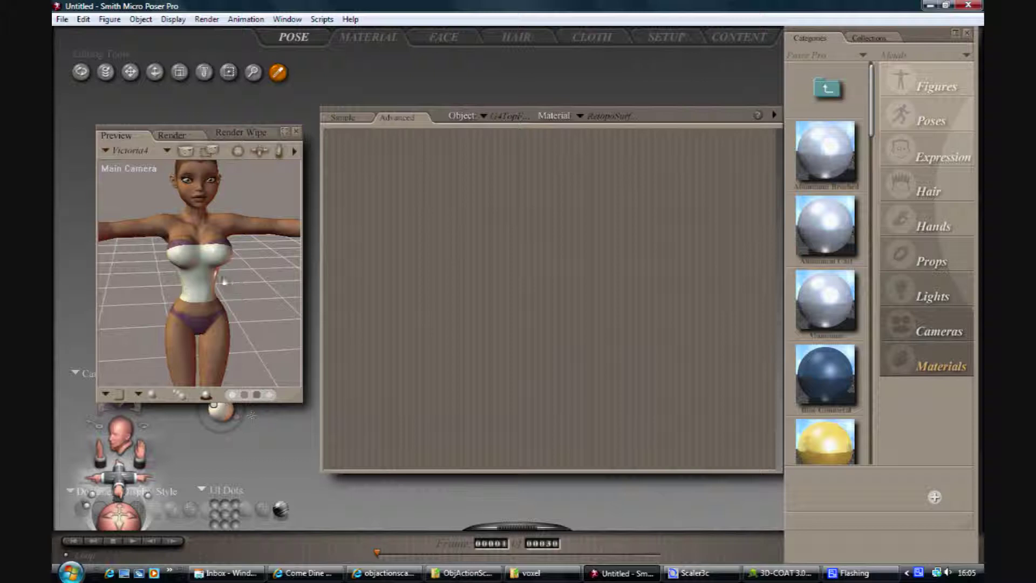
left_click(430, 343)
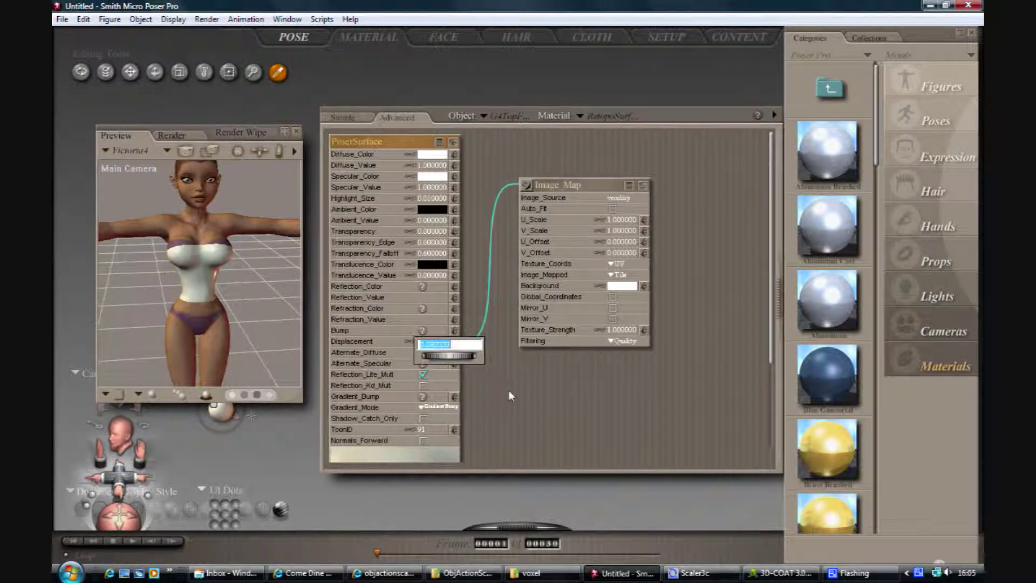
type("0.4")
key("Return")
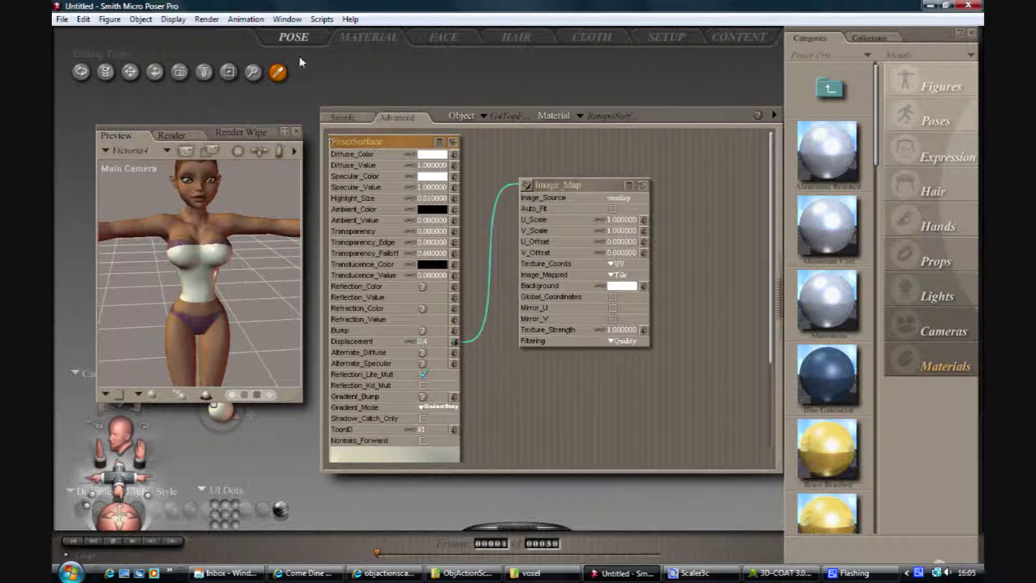
left_click(293, 38)
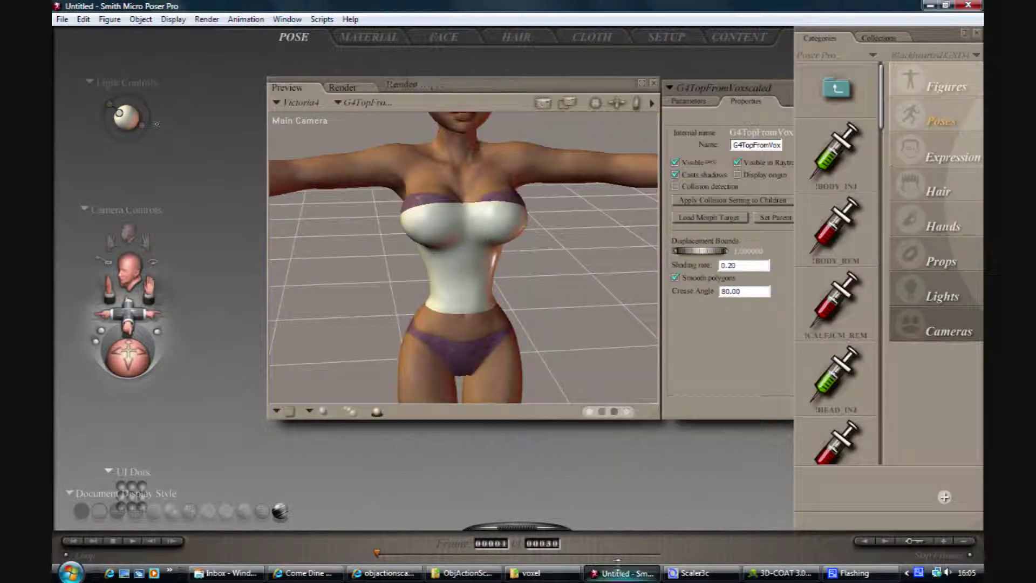
right_click(918, 573)
left_click(880, 546)
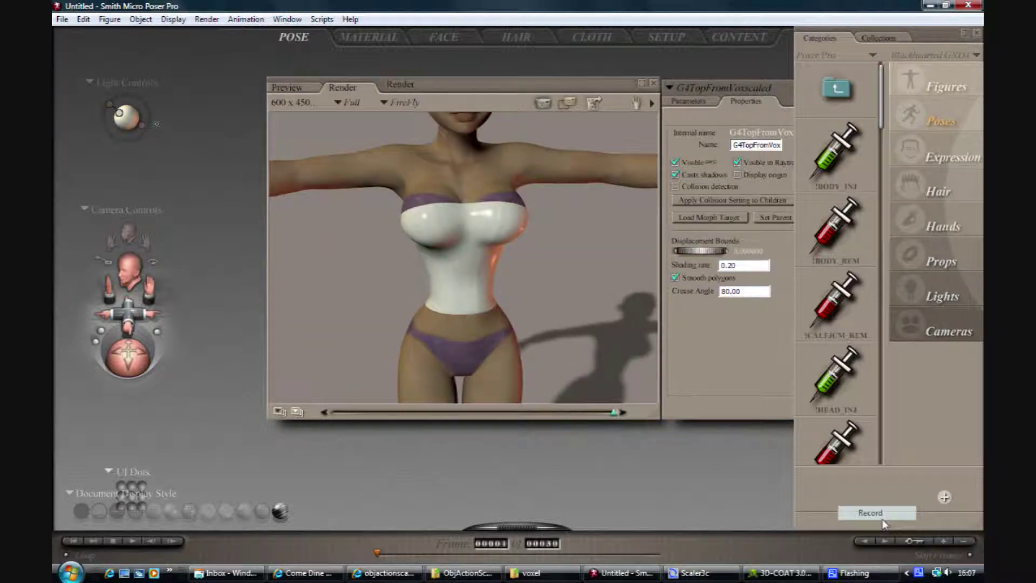